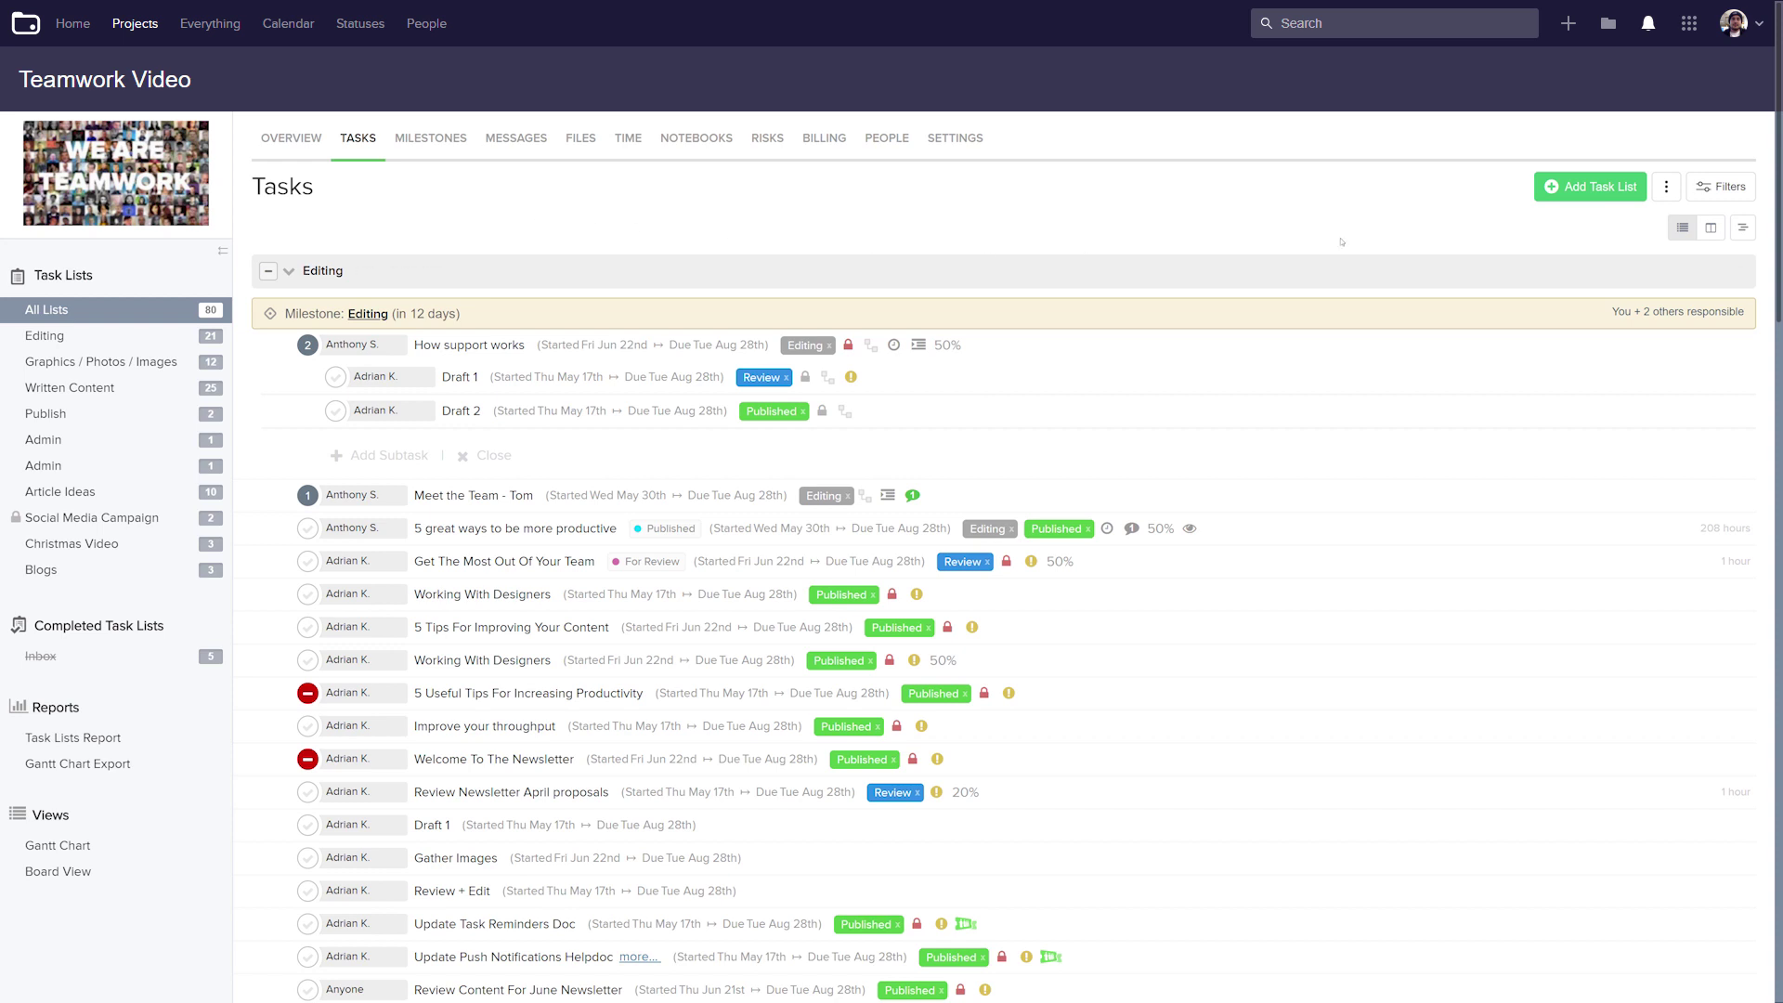
# Open the Bulk Edit Tasks dialog from the task lists' extra actions menu
pyautogui.click(1666, 187)
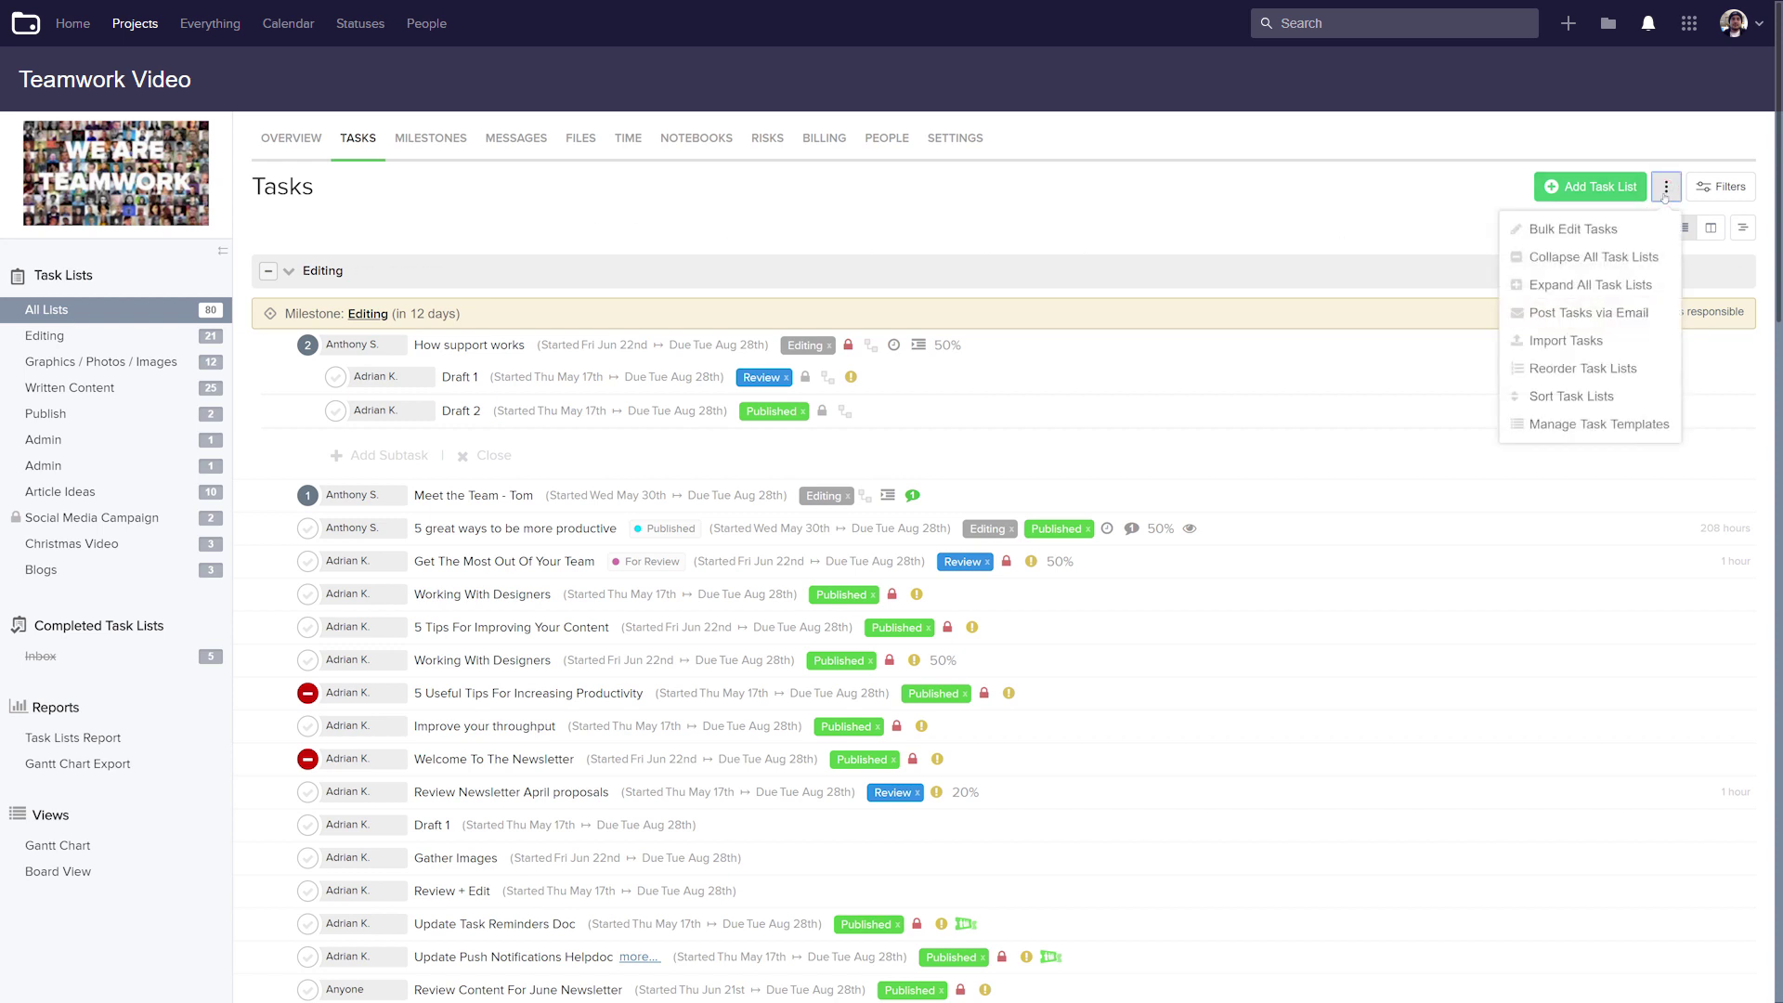
pyautogui.click(1598, 228)
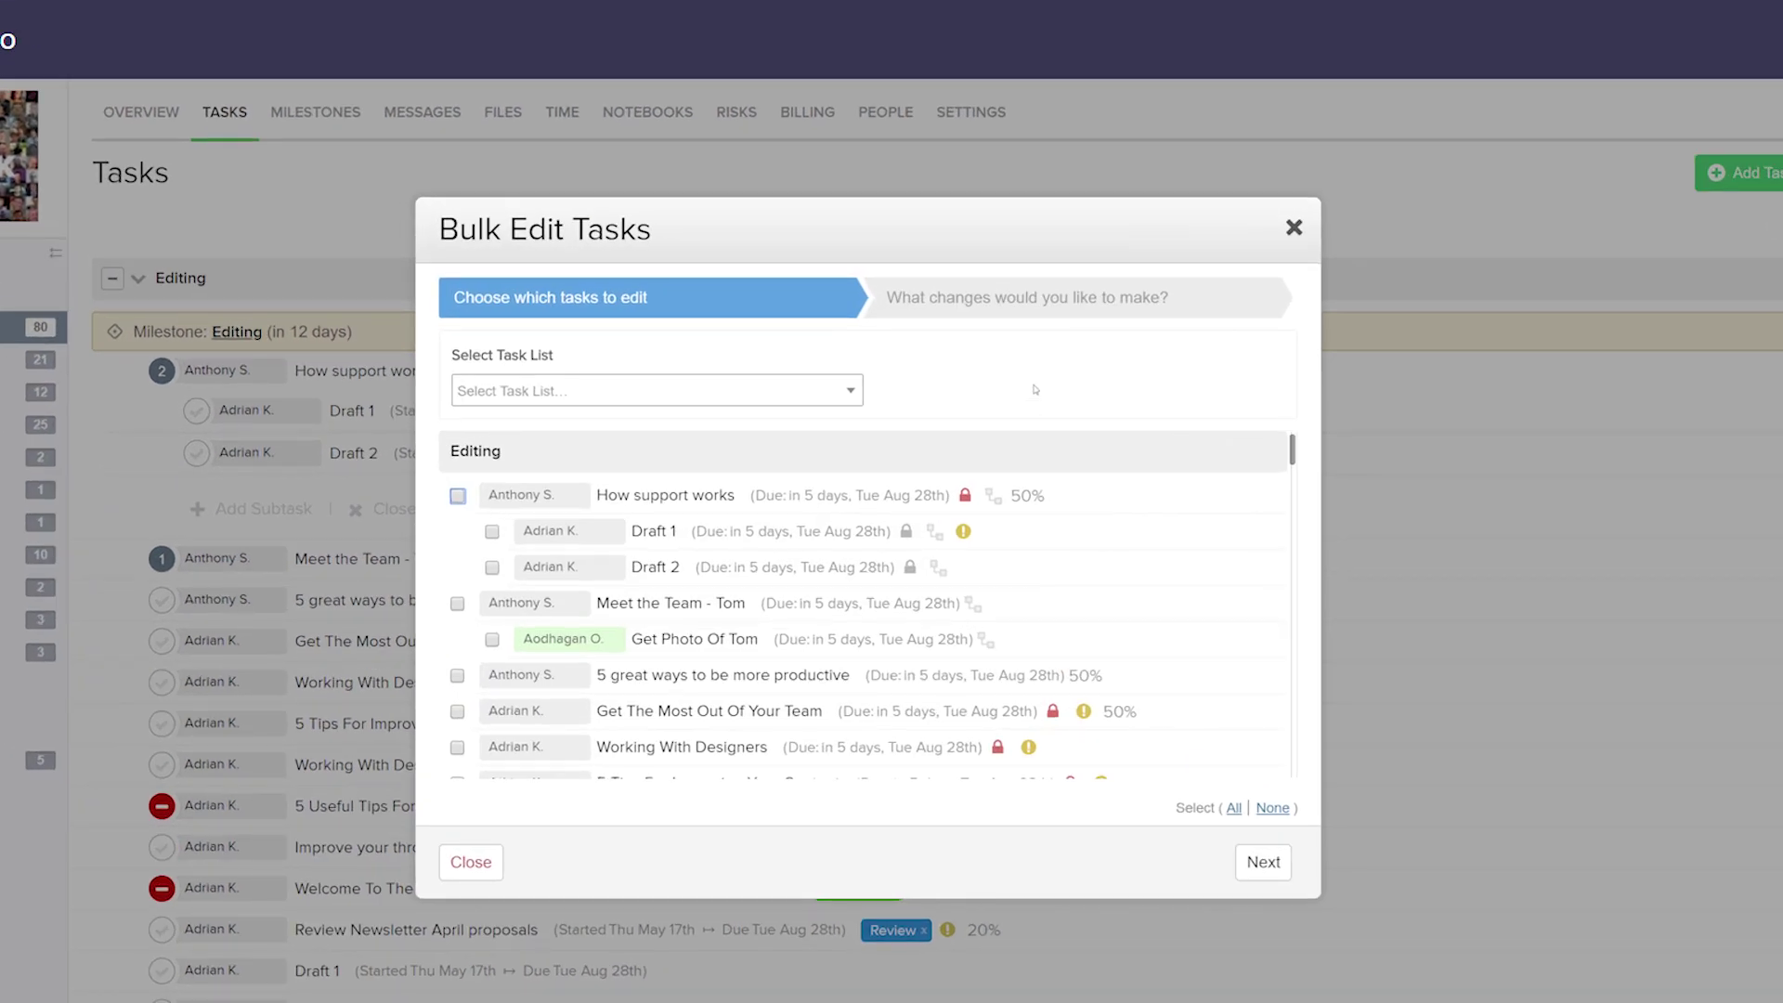
pyautogui.click(790, 393)
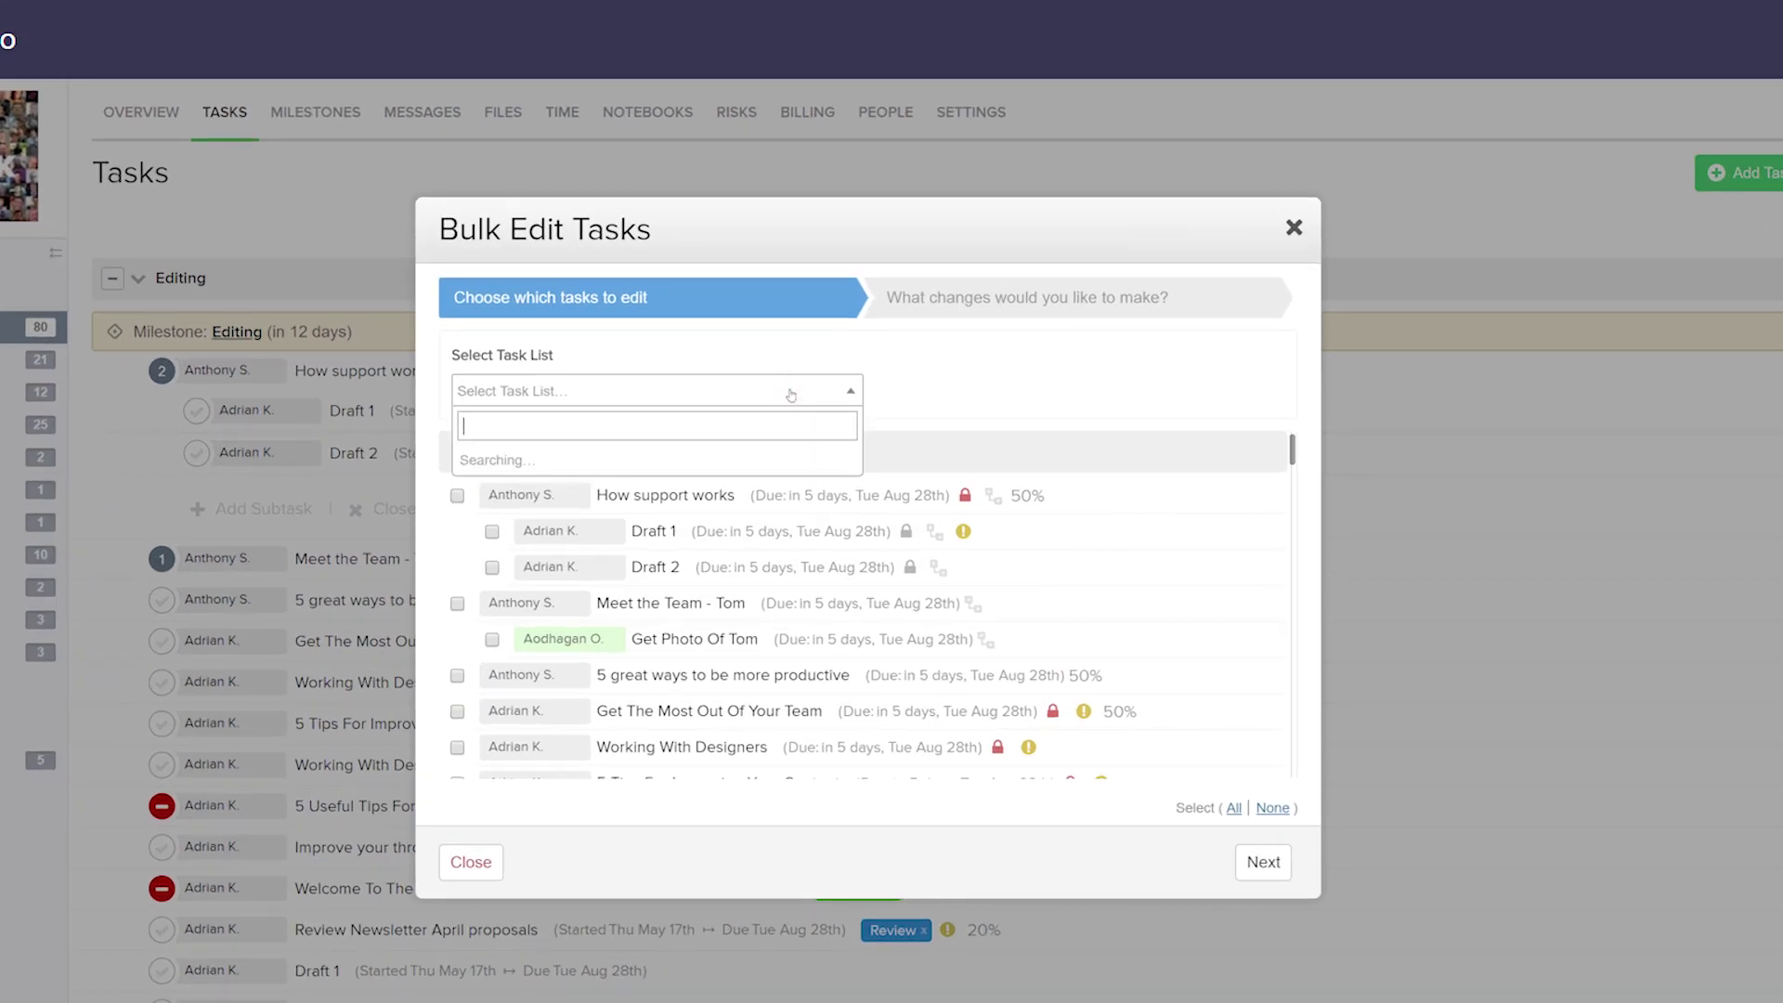
pyautogui.click(790, 393)
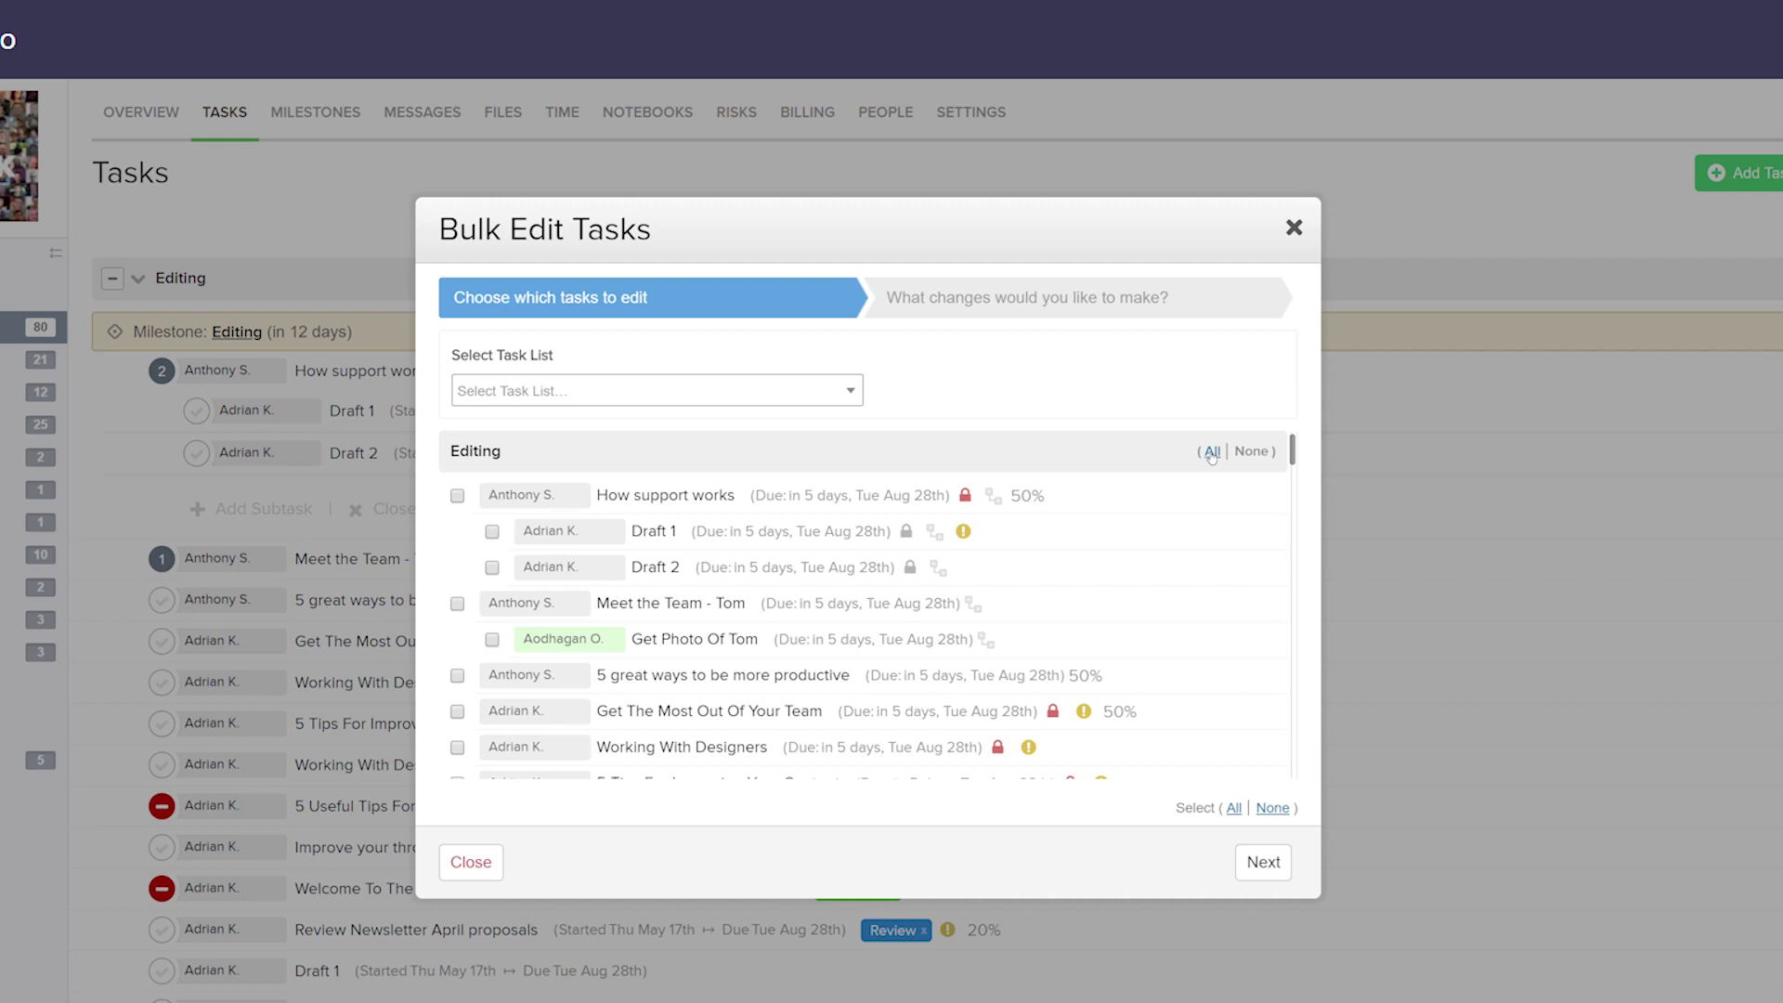
# Select all Editing tasks plus Support Group Shot, Meet the Team Logo TEST and Update Landing Page Graphic, then preview
pyautogui.click(1212, 453)
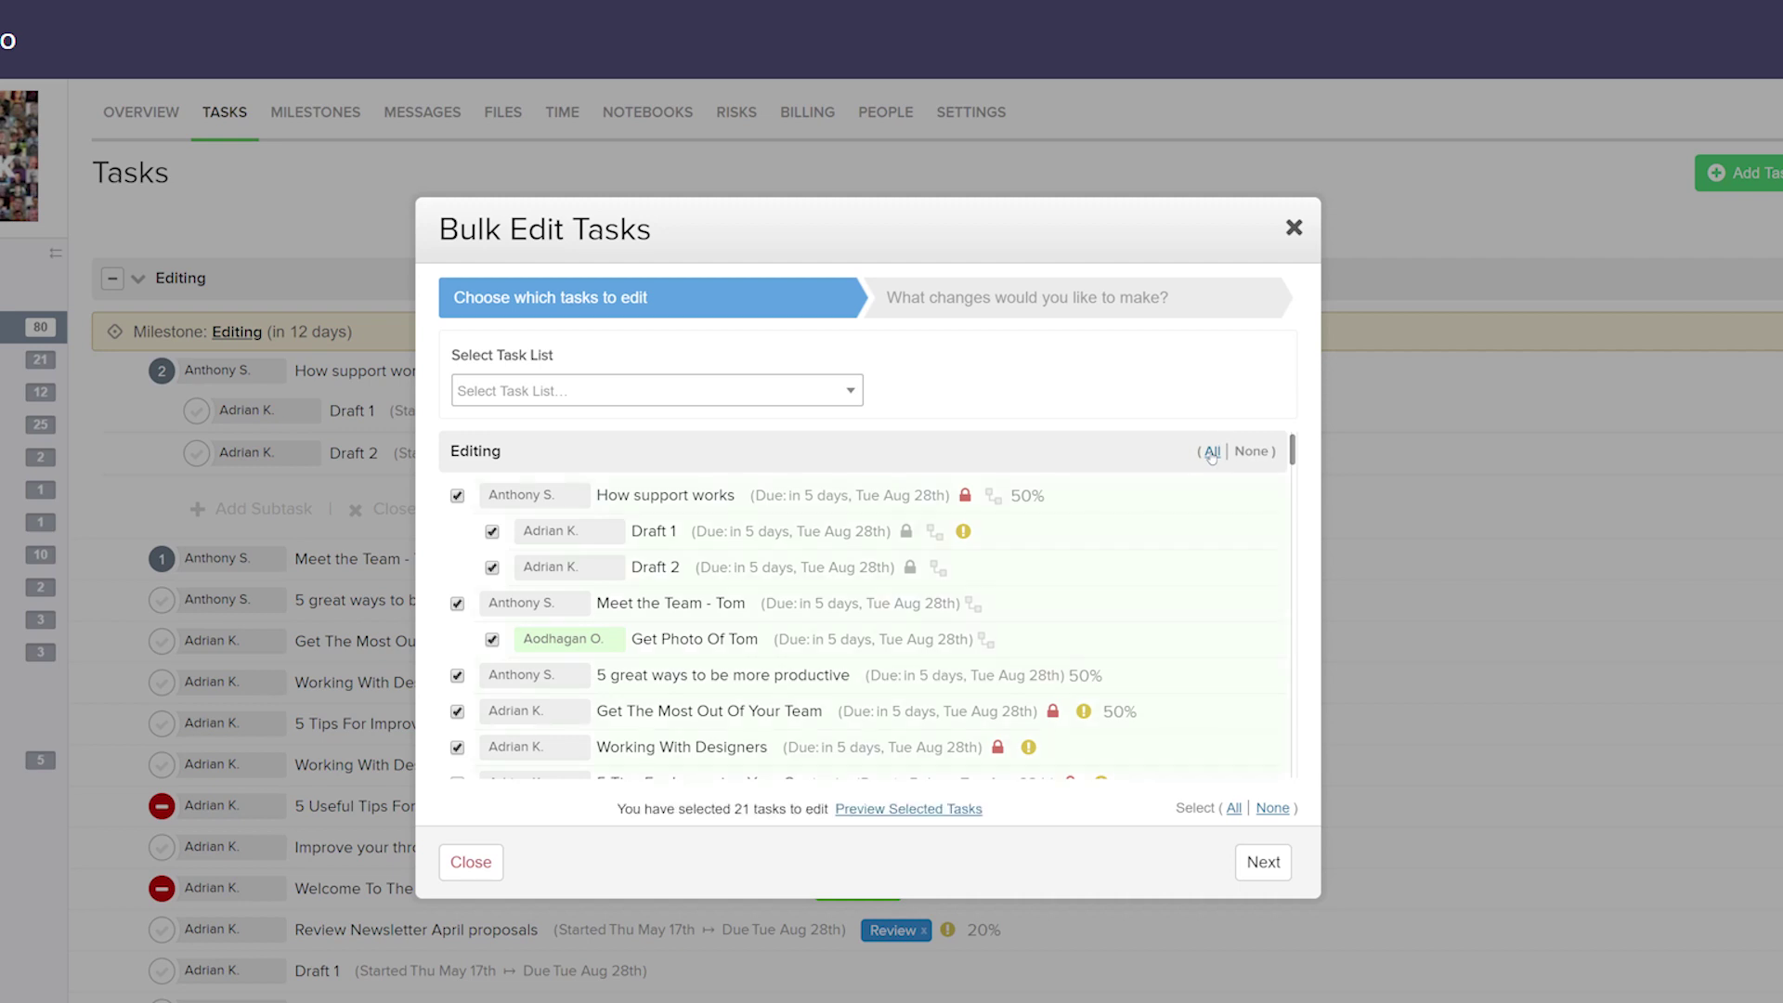
pyautogui.scroll(-10, 1212, 455)
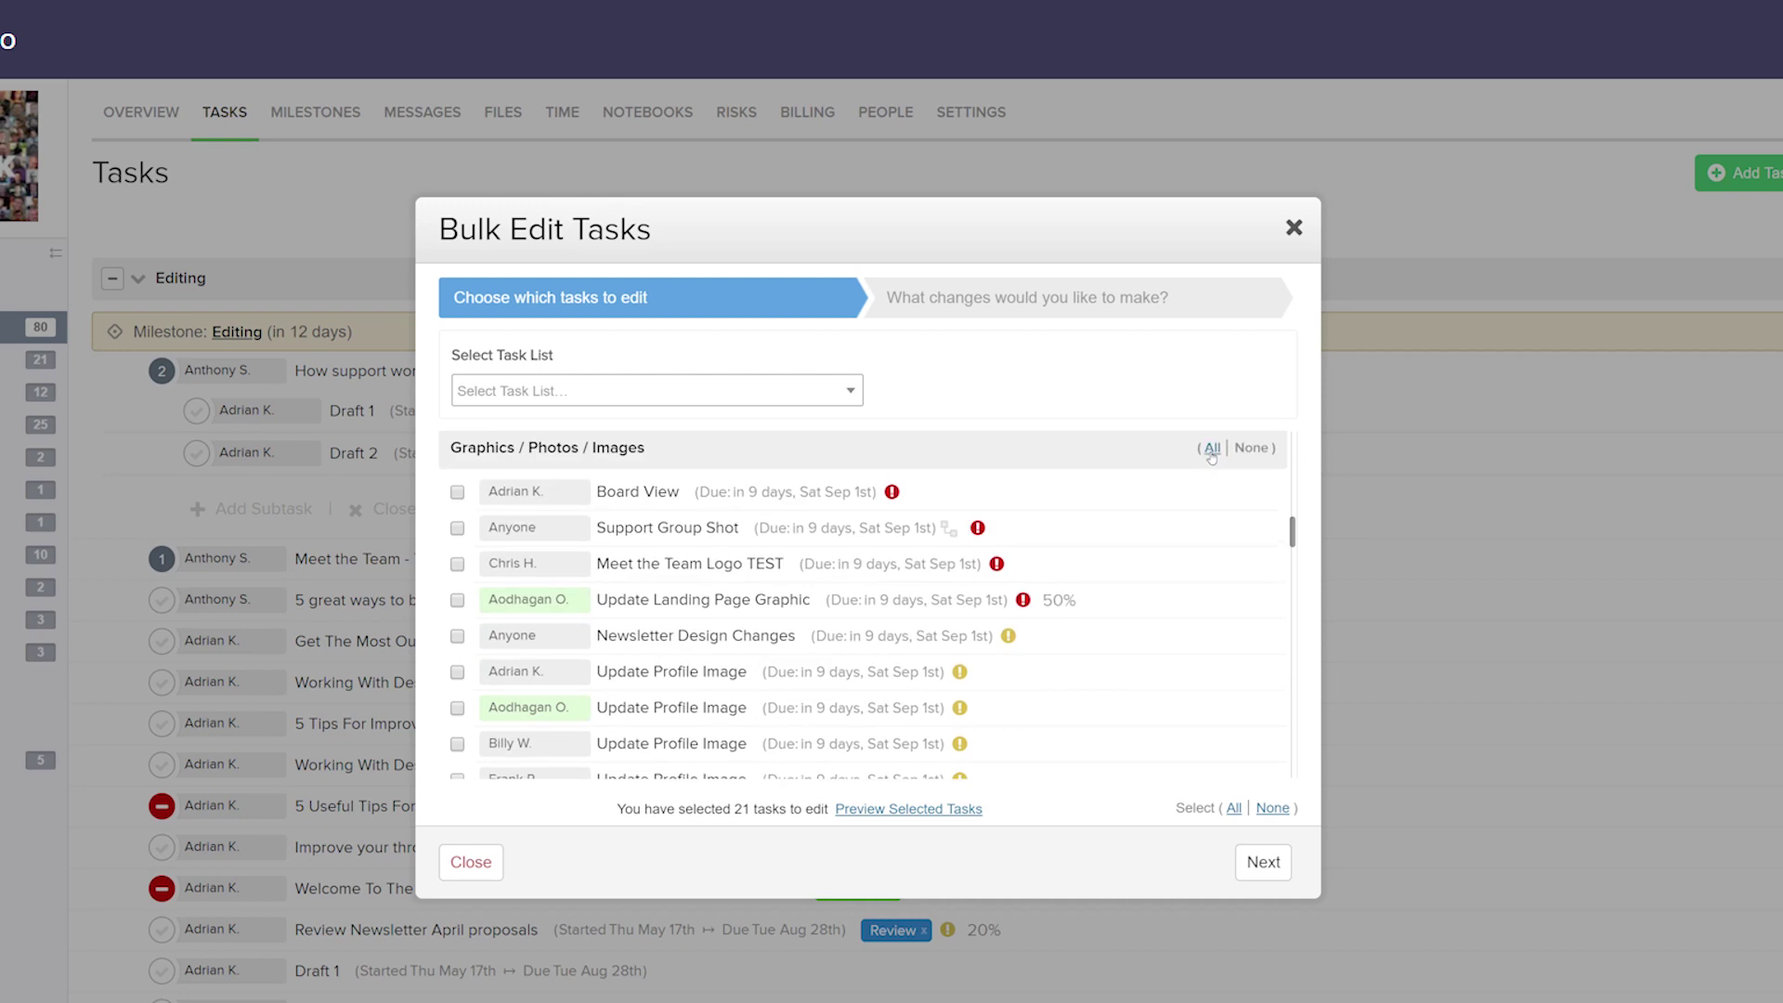
pyautogui.click(457, 528)
pyautogui.click(457, 563)
pyautogui.click(456, 599)
pyautogui.click(873, 808)
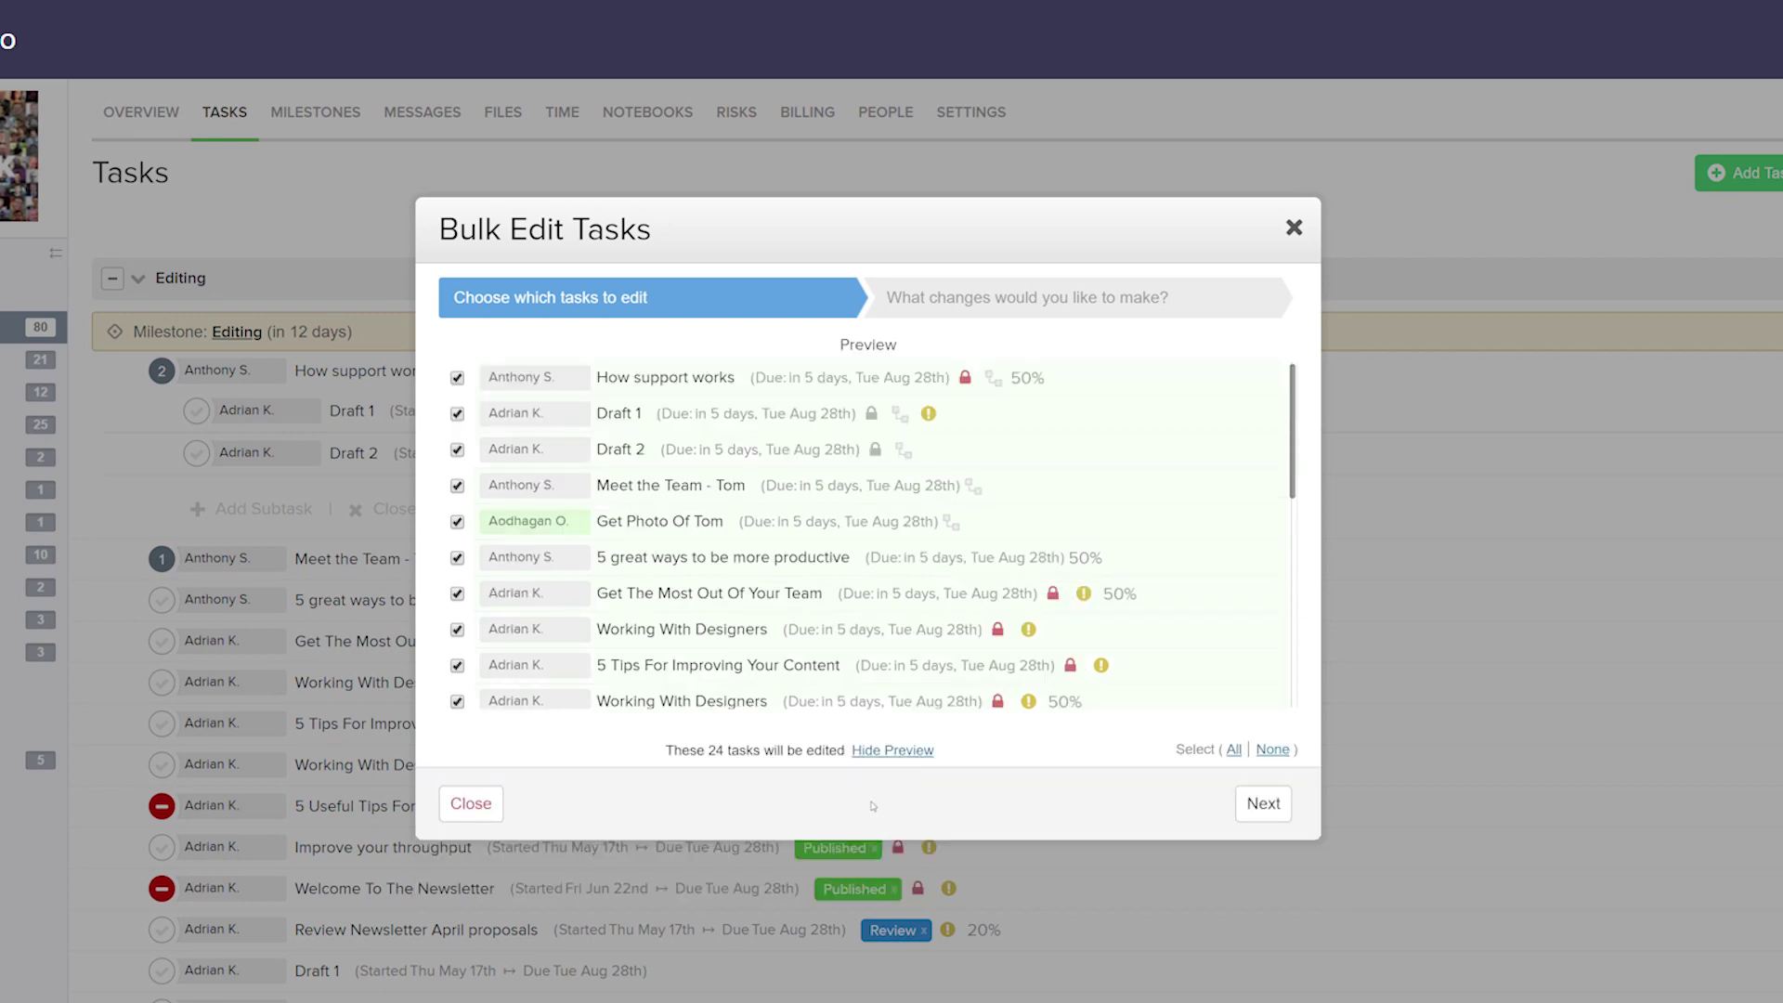
# Set the bulk change for Estimated Time to 120 minutes
pyautogui.click(1260, 806)
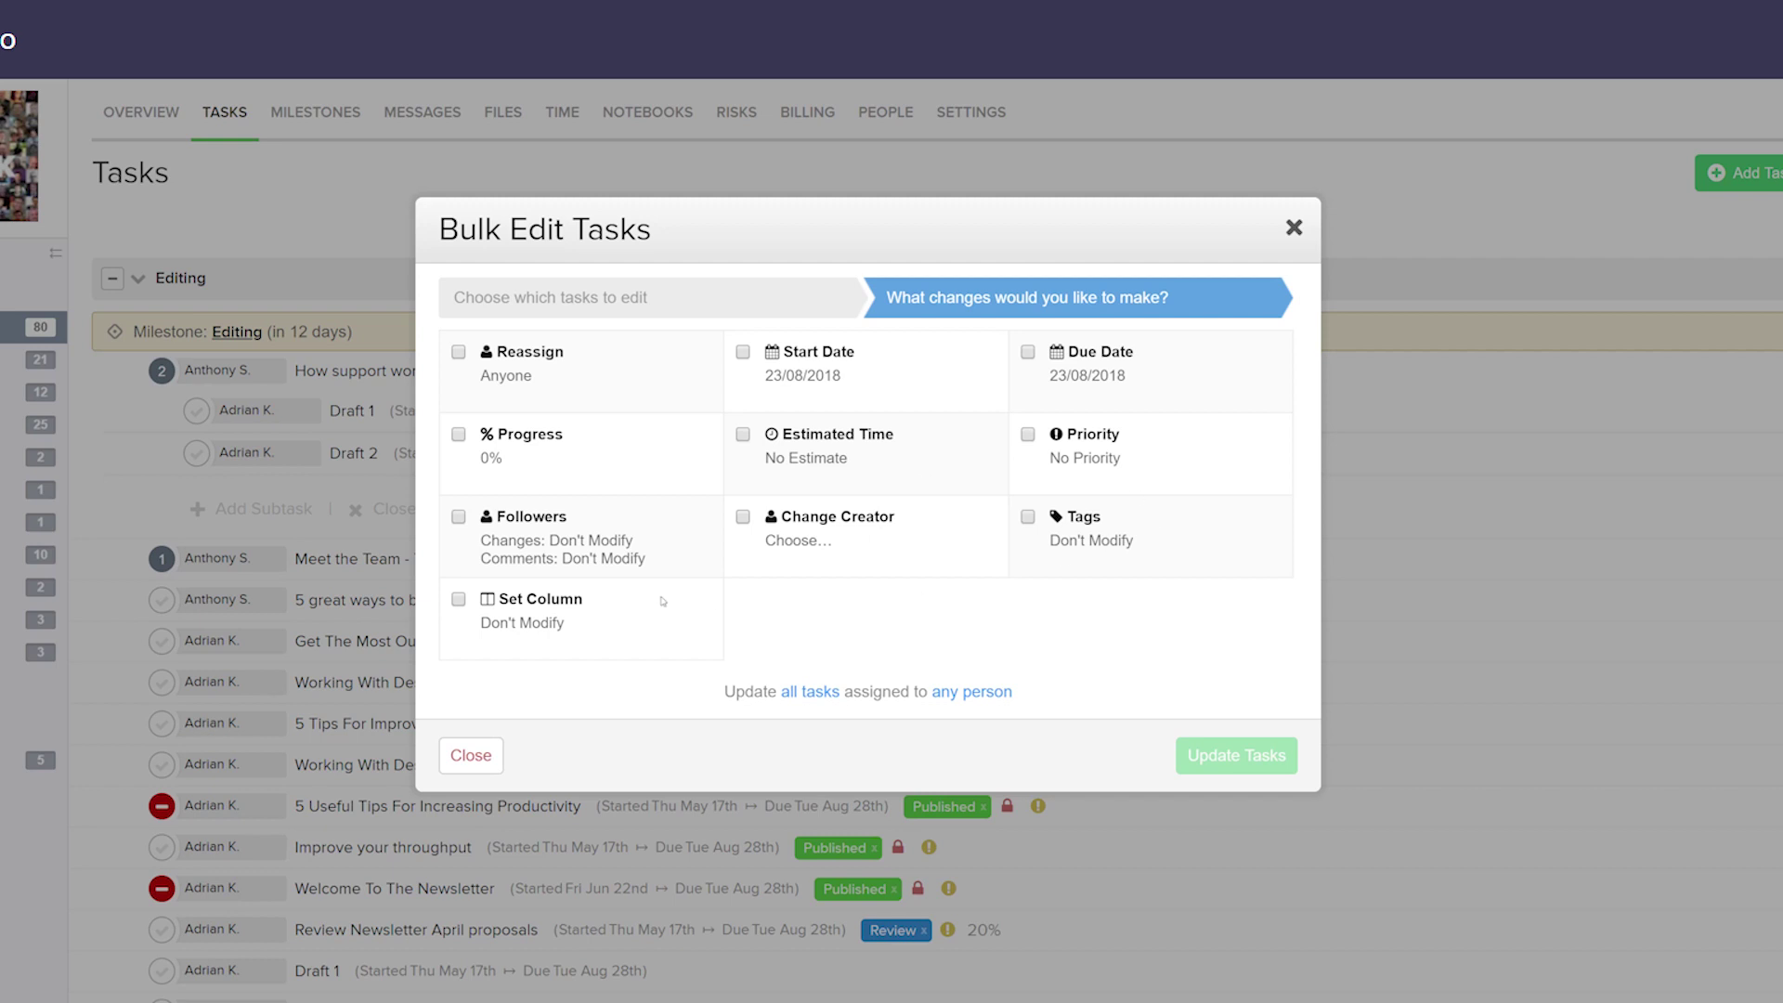
pyautogui.click(743, 434)
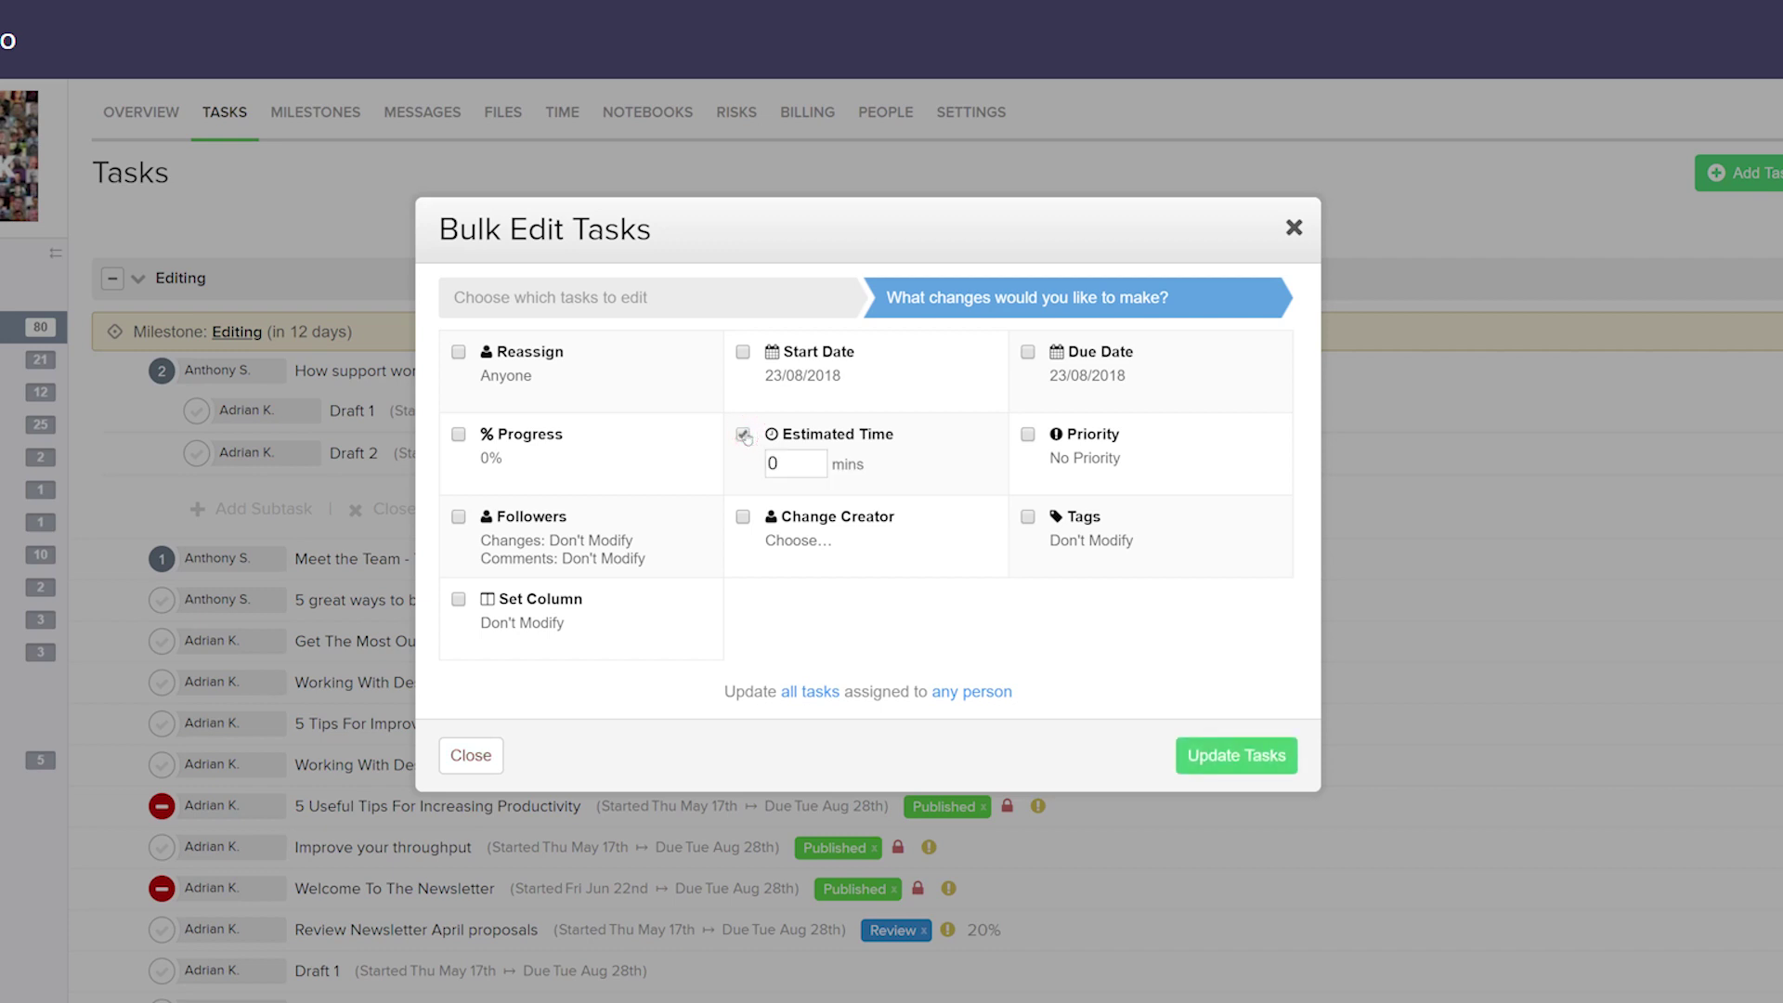
pyautogui.click(790, 466)
pyautogui.press('BackSpace')
pyautogui.write('120')
# Add the BLOG tag to the bulk tag changes
pyautogui.click(1028, 519)
pyautogui.click(1125, 517)
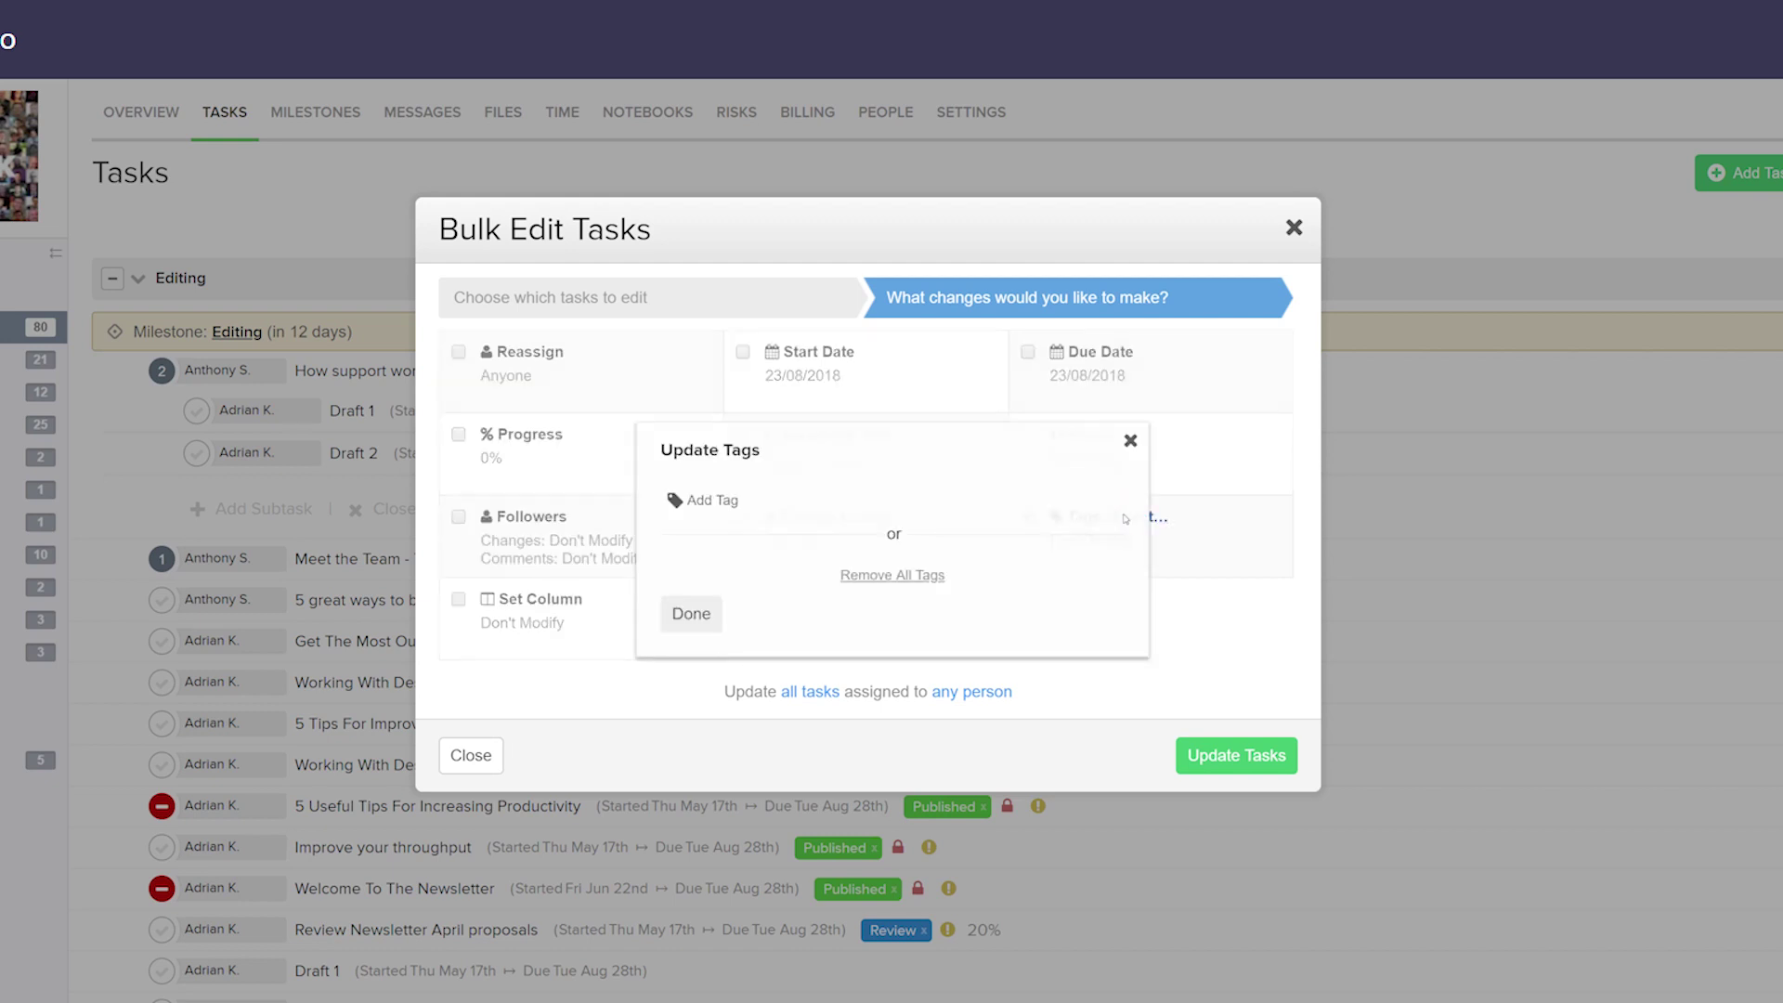
pyautogui.click(698, 503)
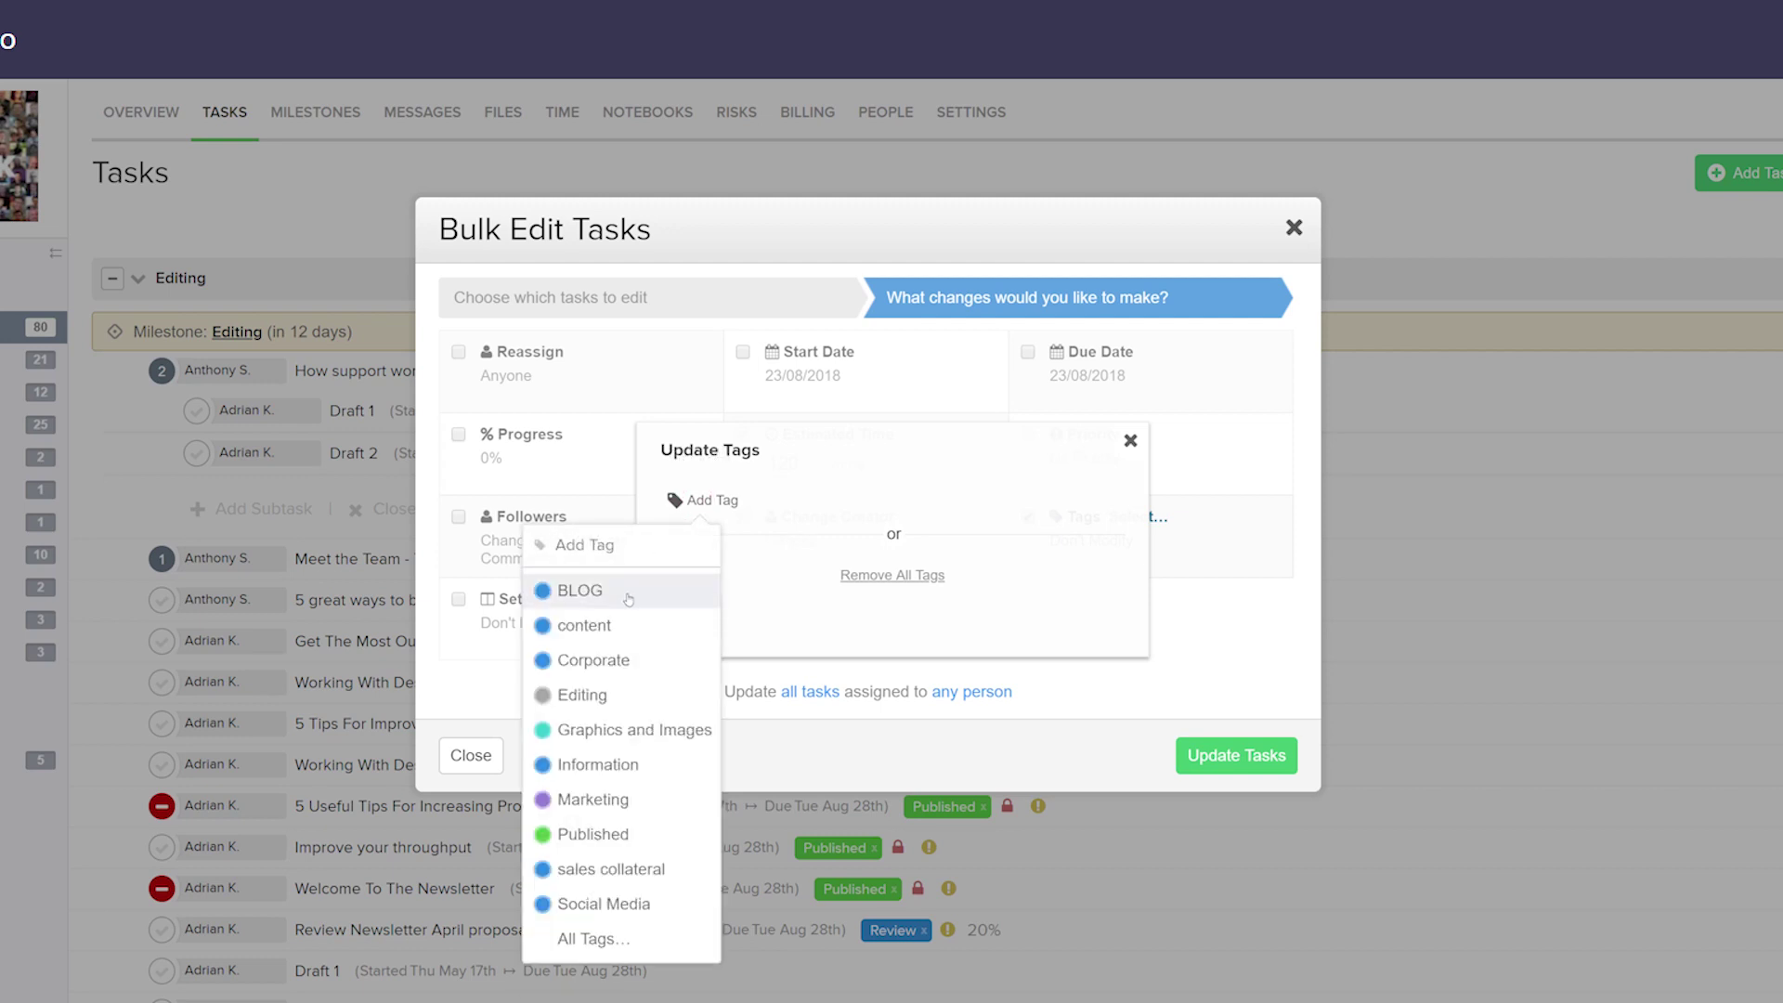
pyautogui.click(594, 591)
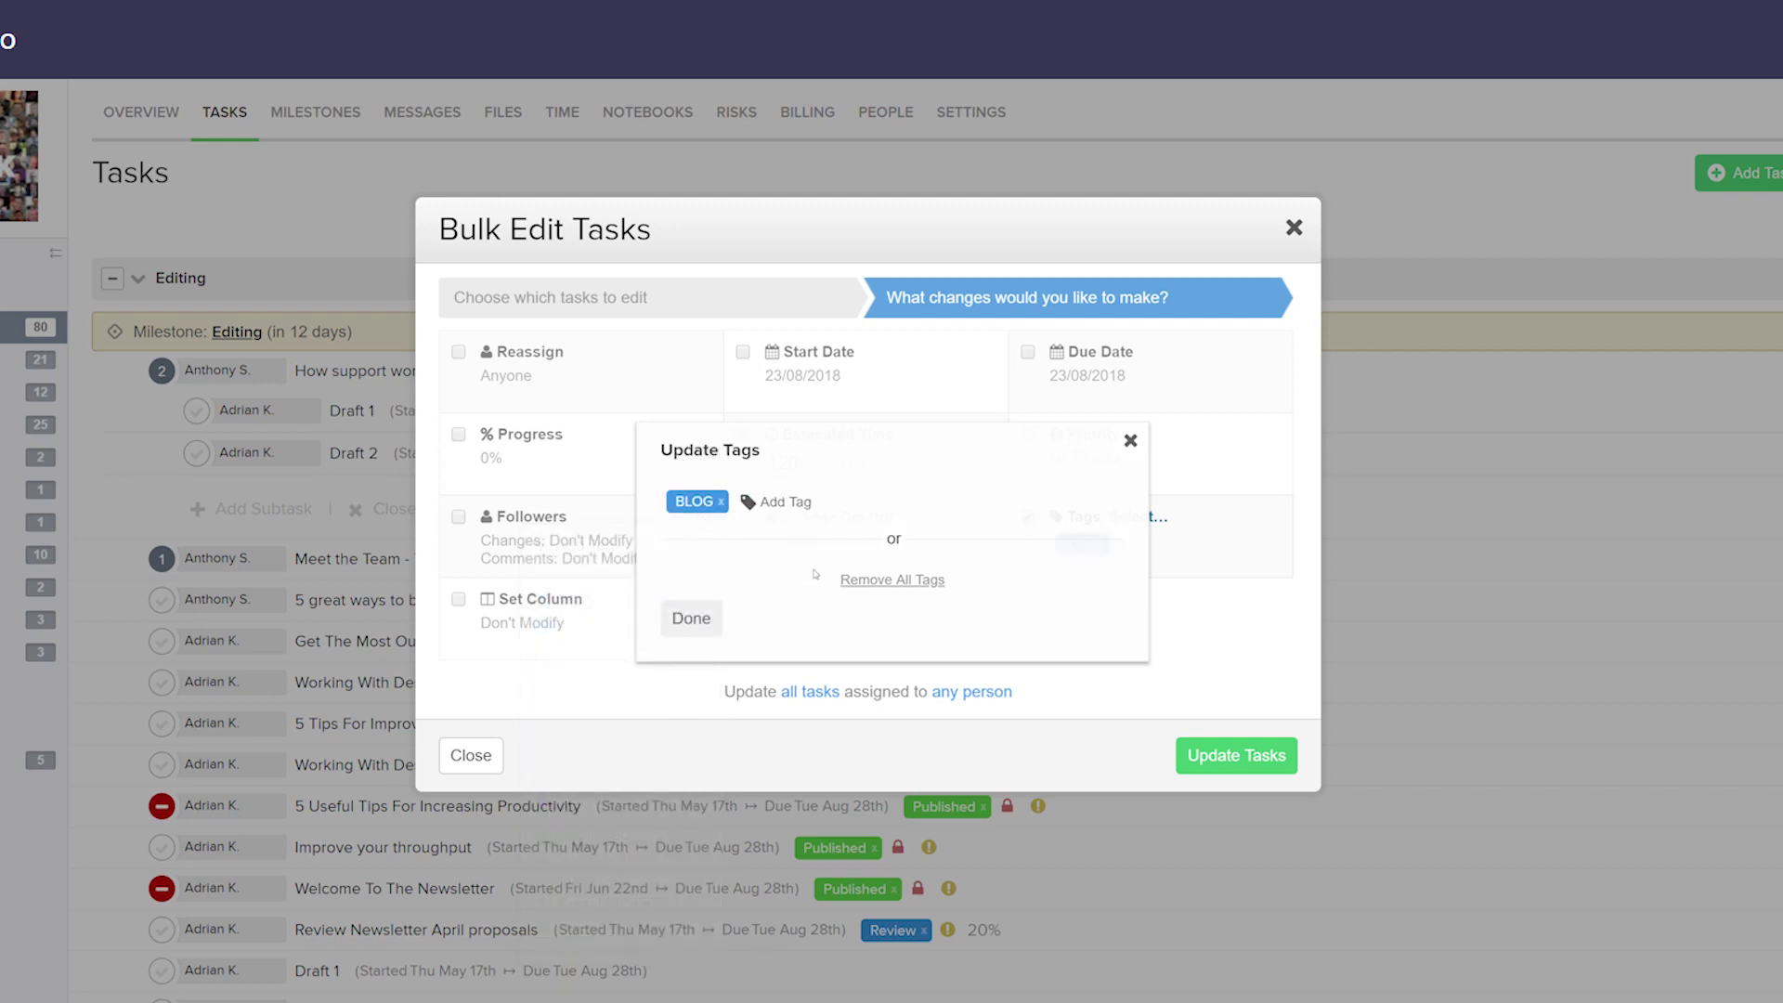
pyautogui.click(704, 615)
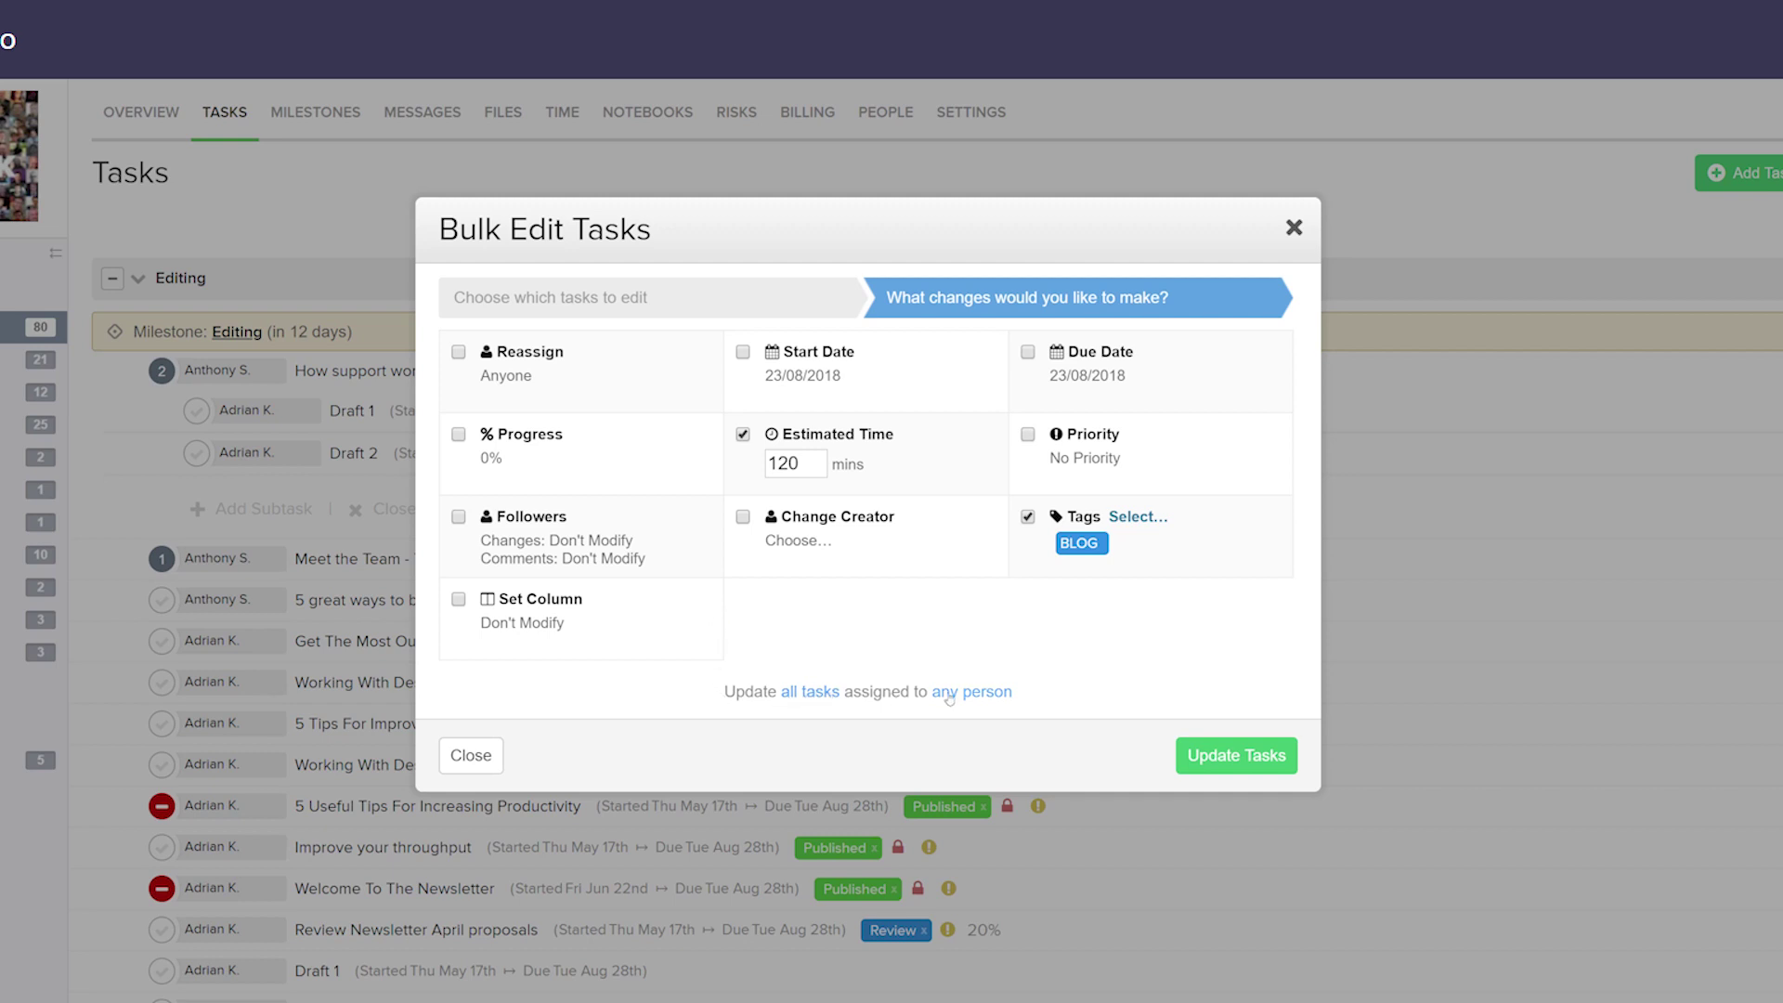
pyautogui.click(806, 693)
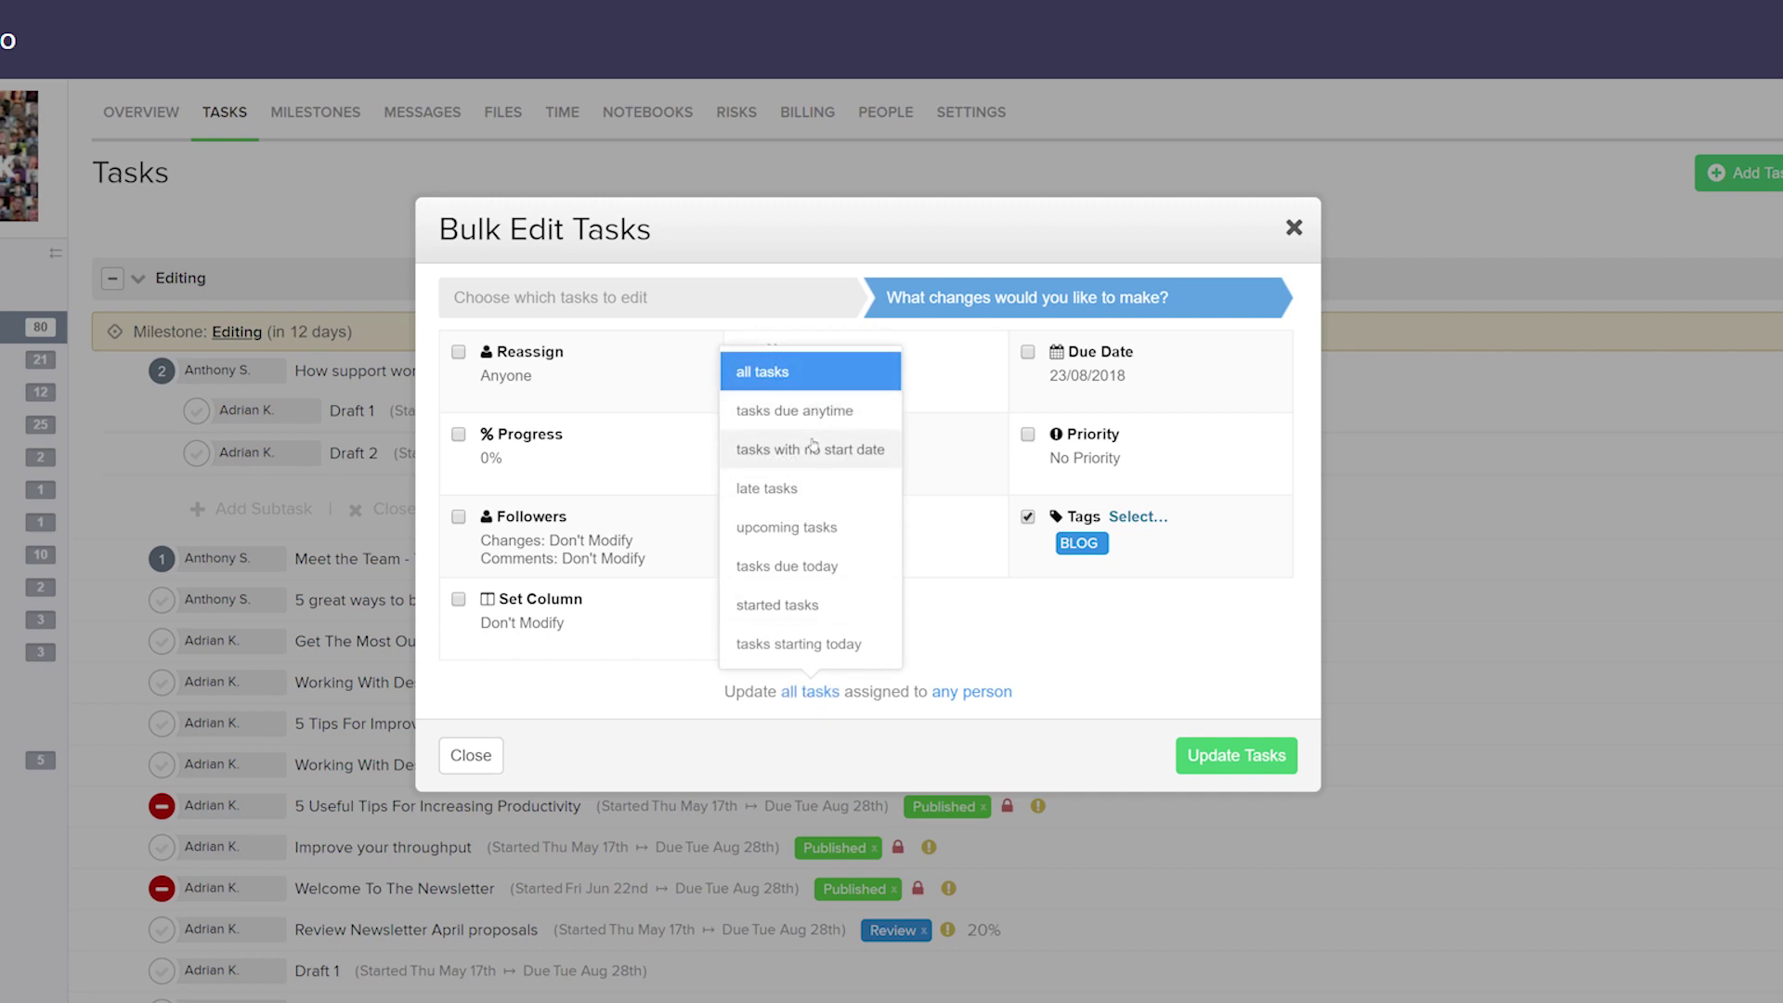
pyautogui.click(960, 607)
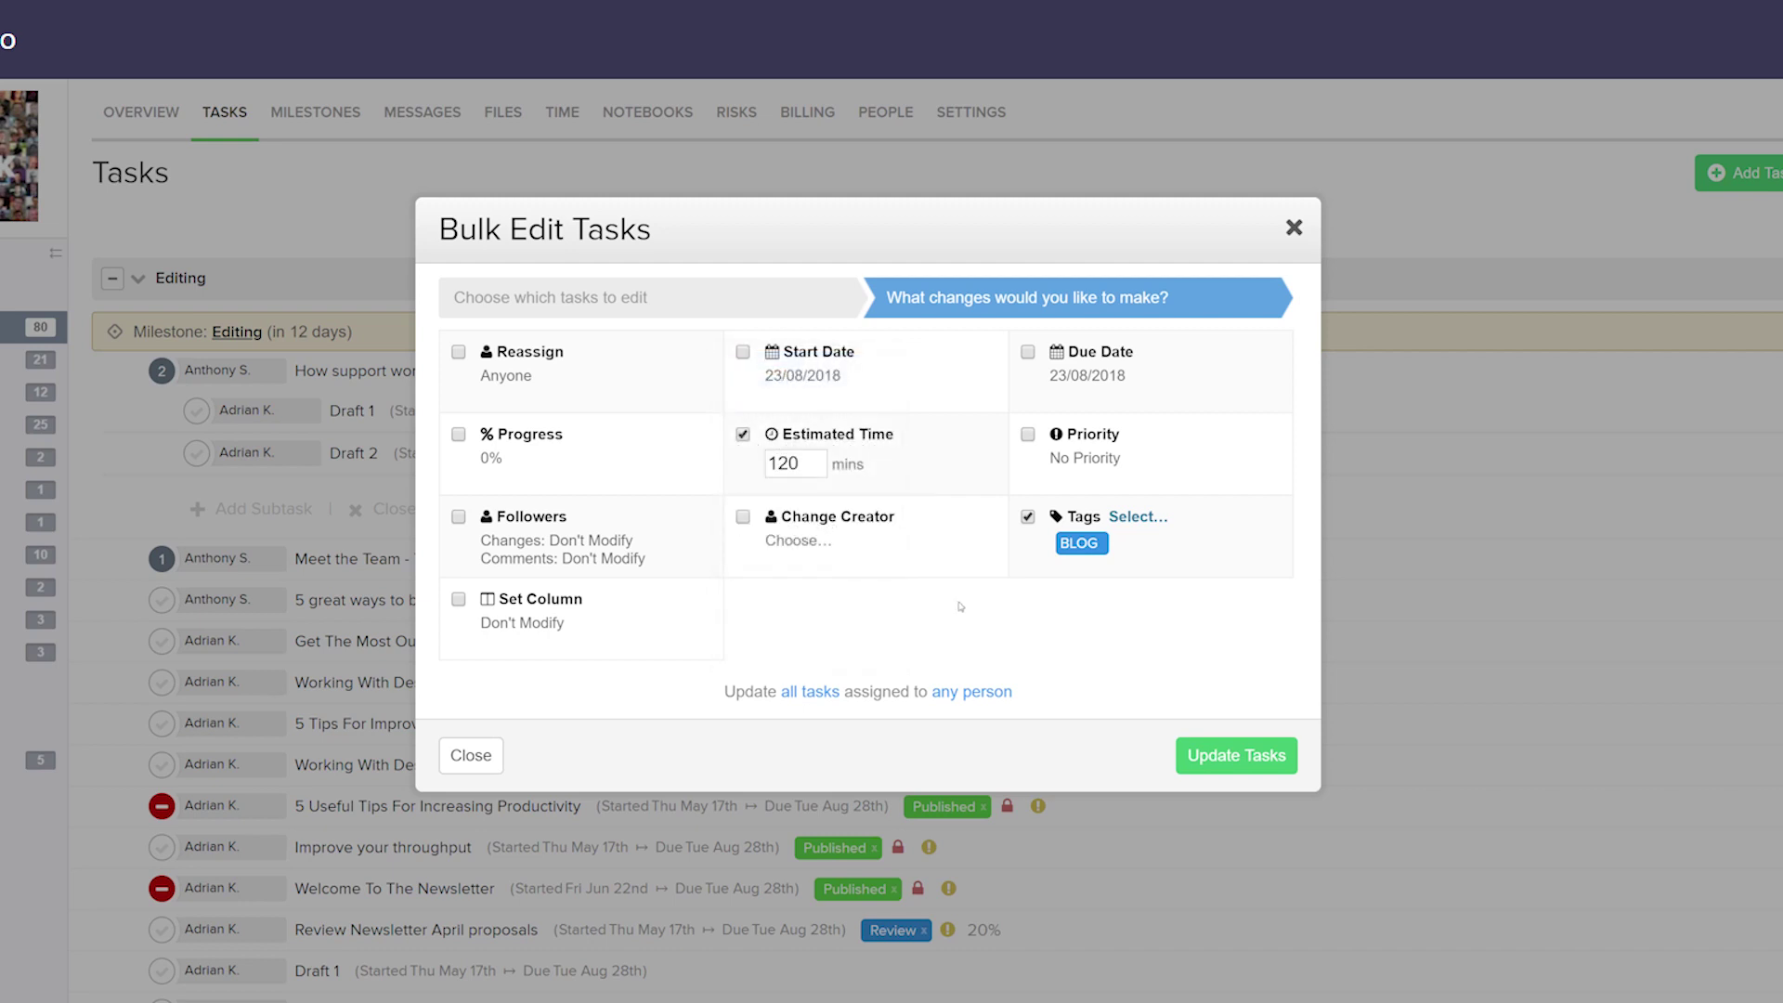
pyautogui.click(962, 701)
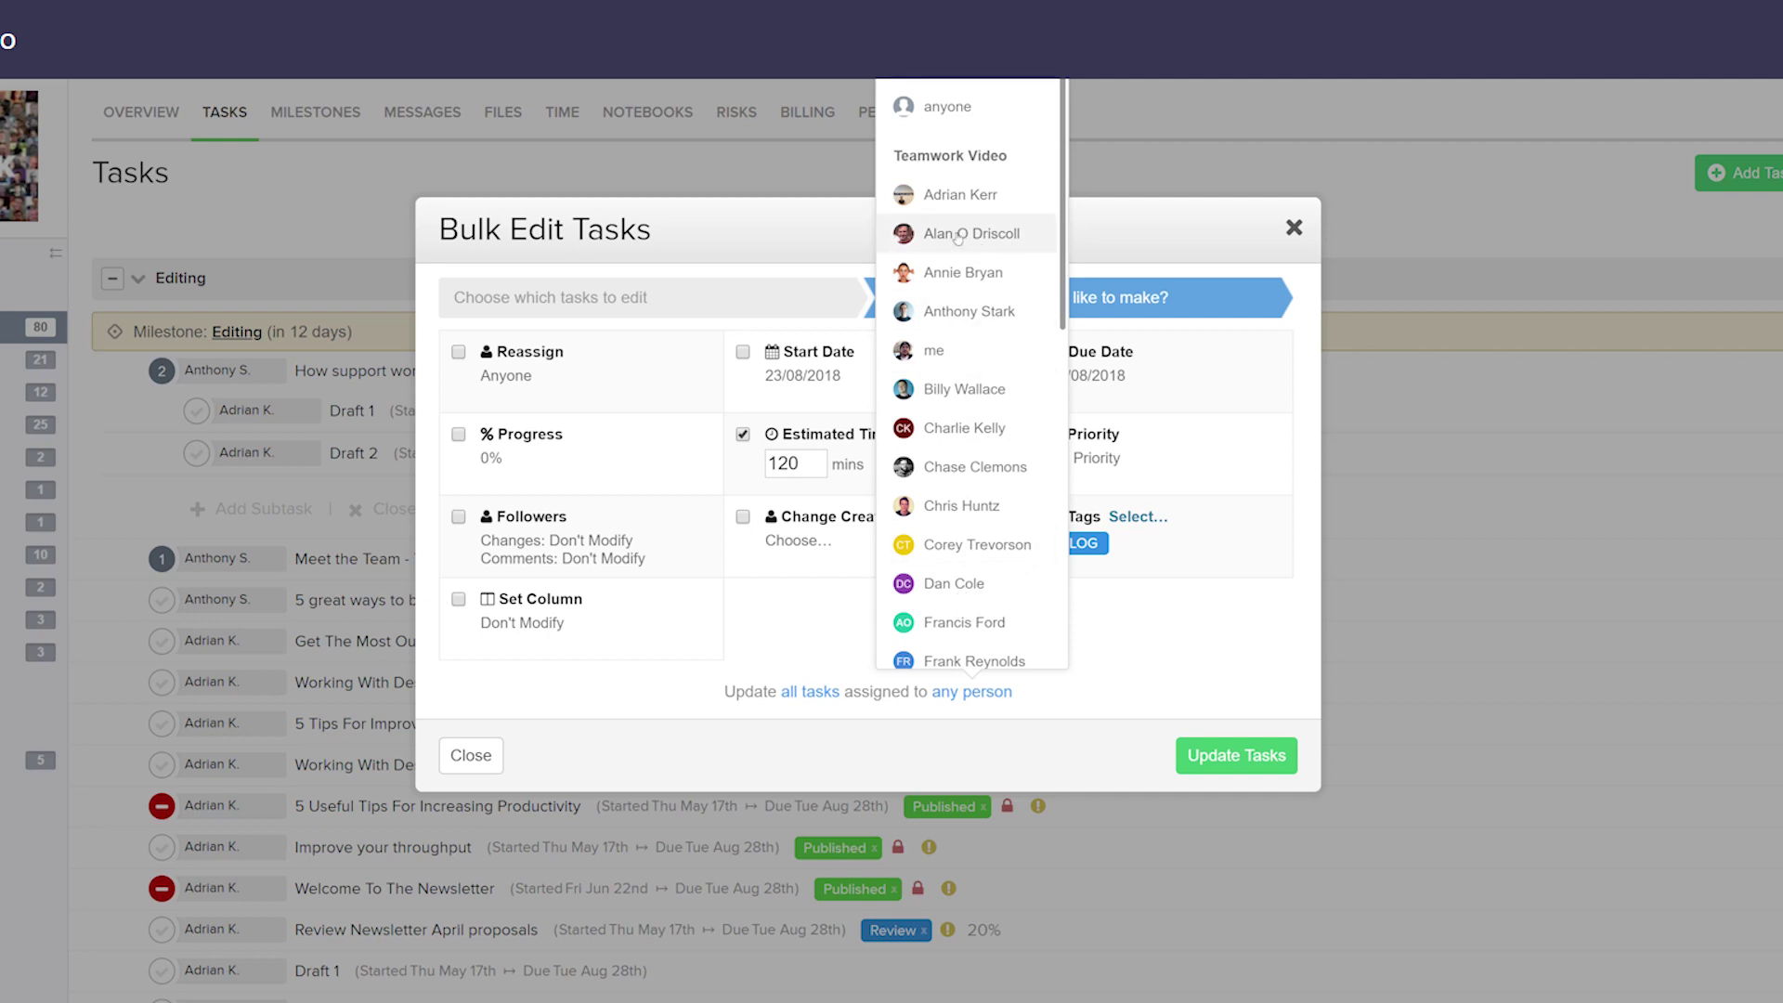
pyautogui.click(951, 109)
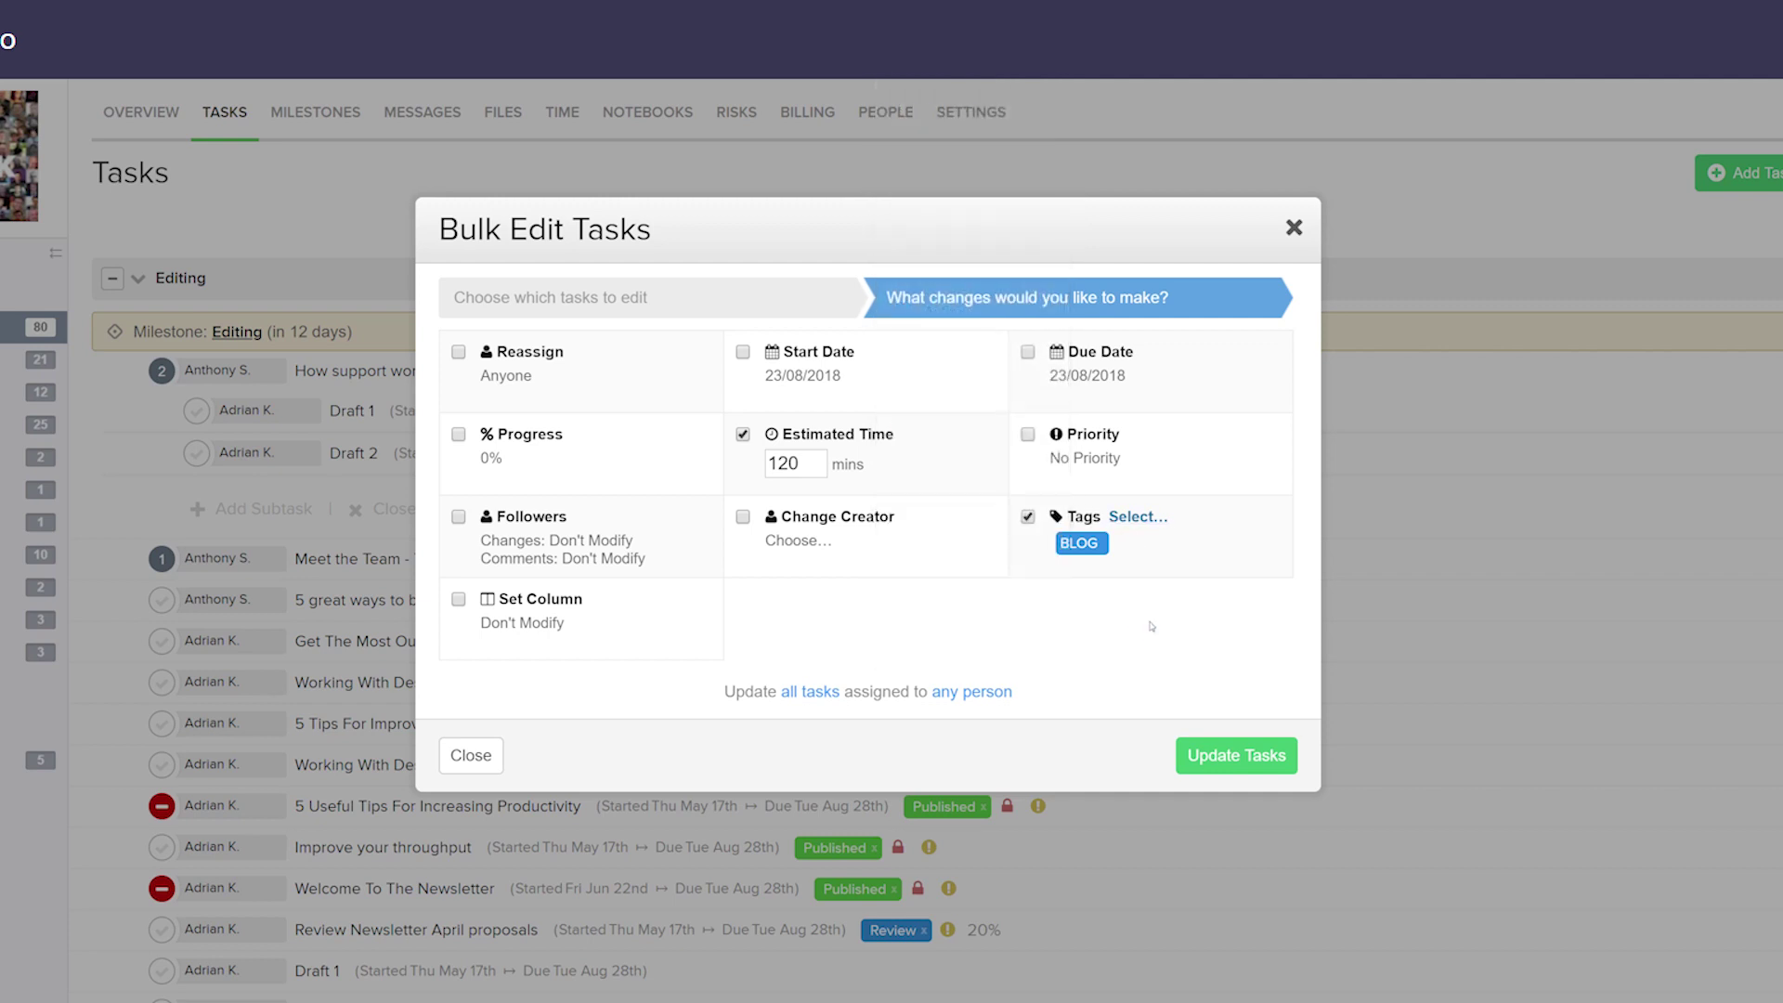
# Apply the bulk update, then bring up the Editing list's options menu
pyautogui.click(1232, 760)
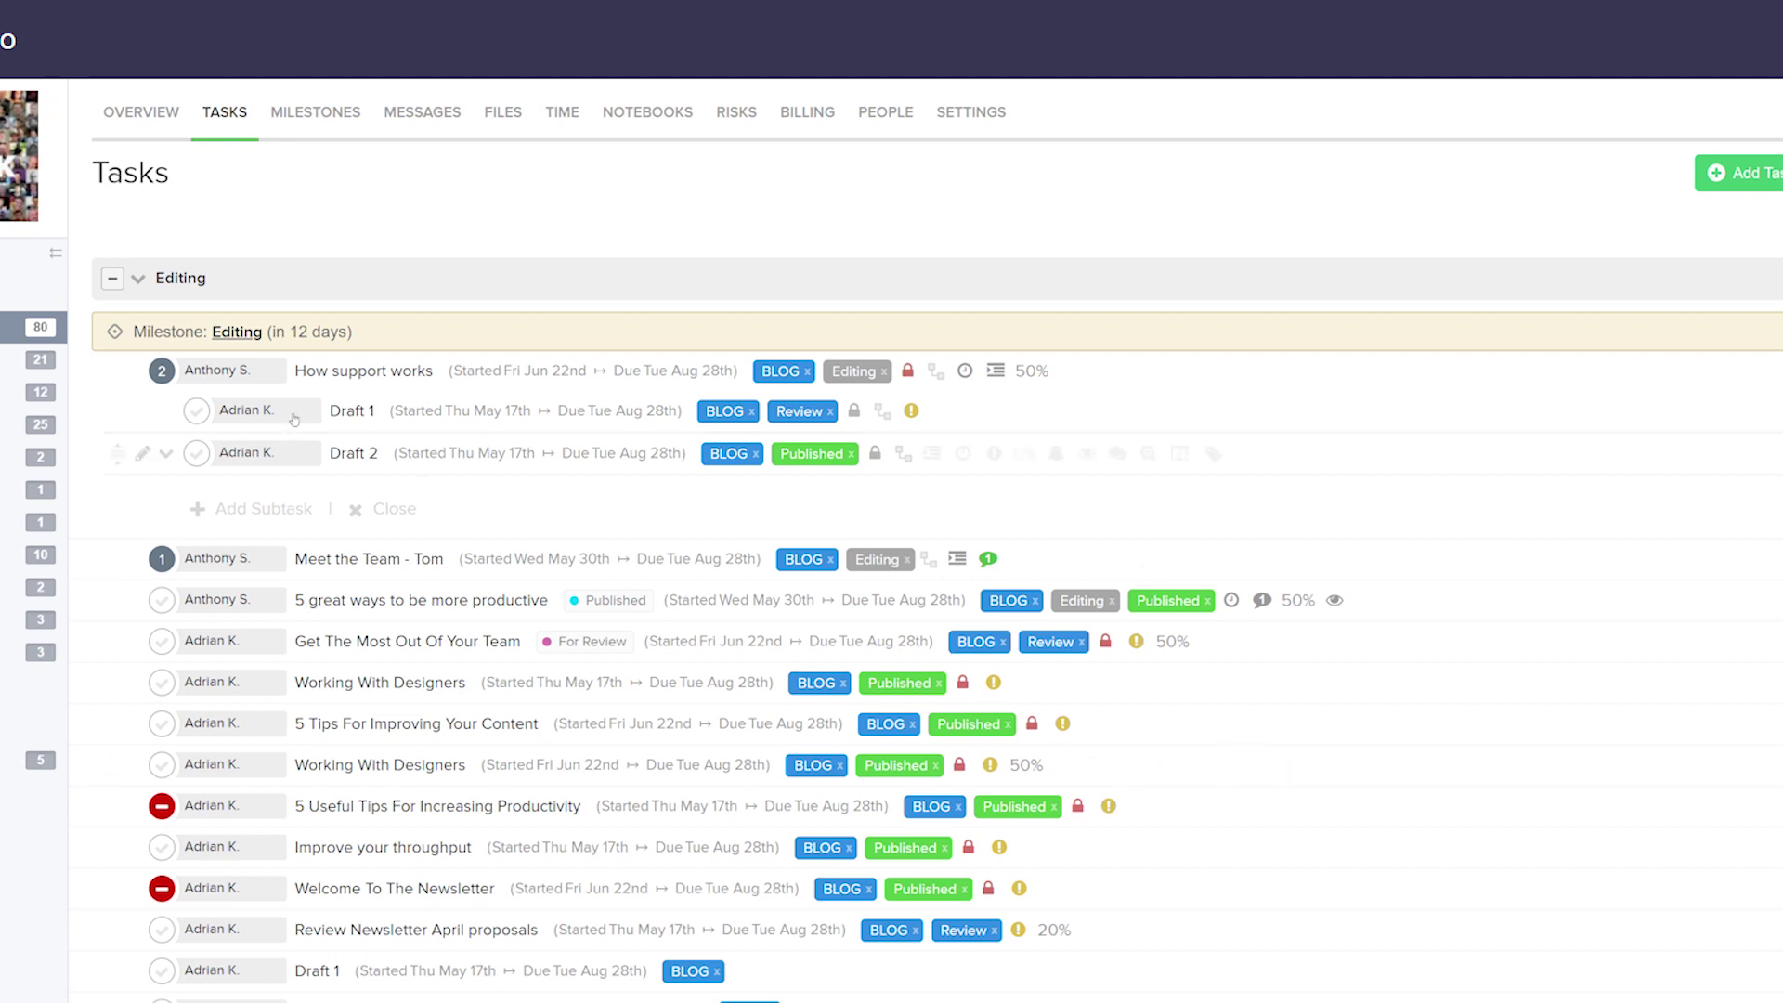
pyautogui.click(139, 281)
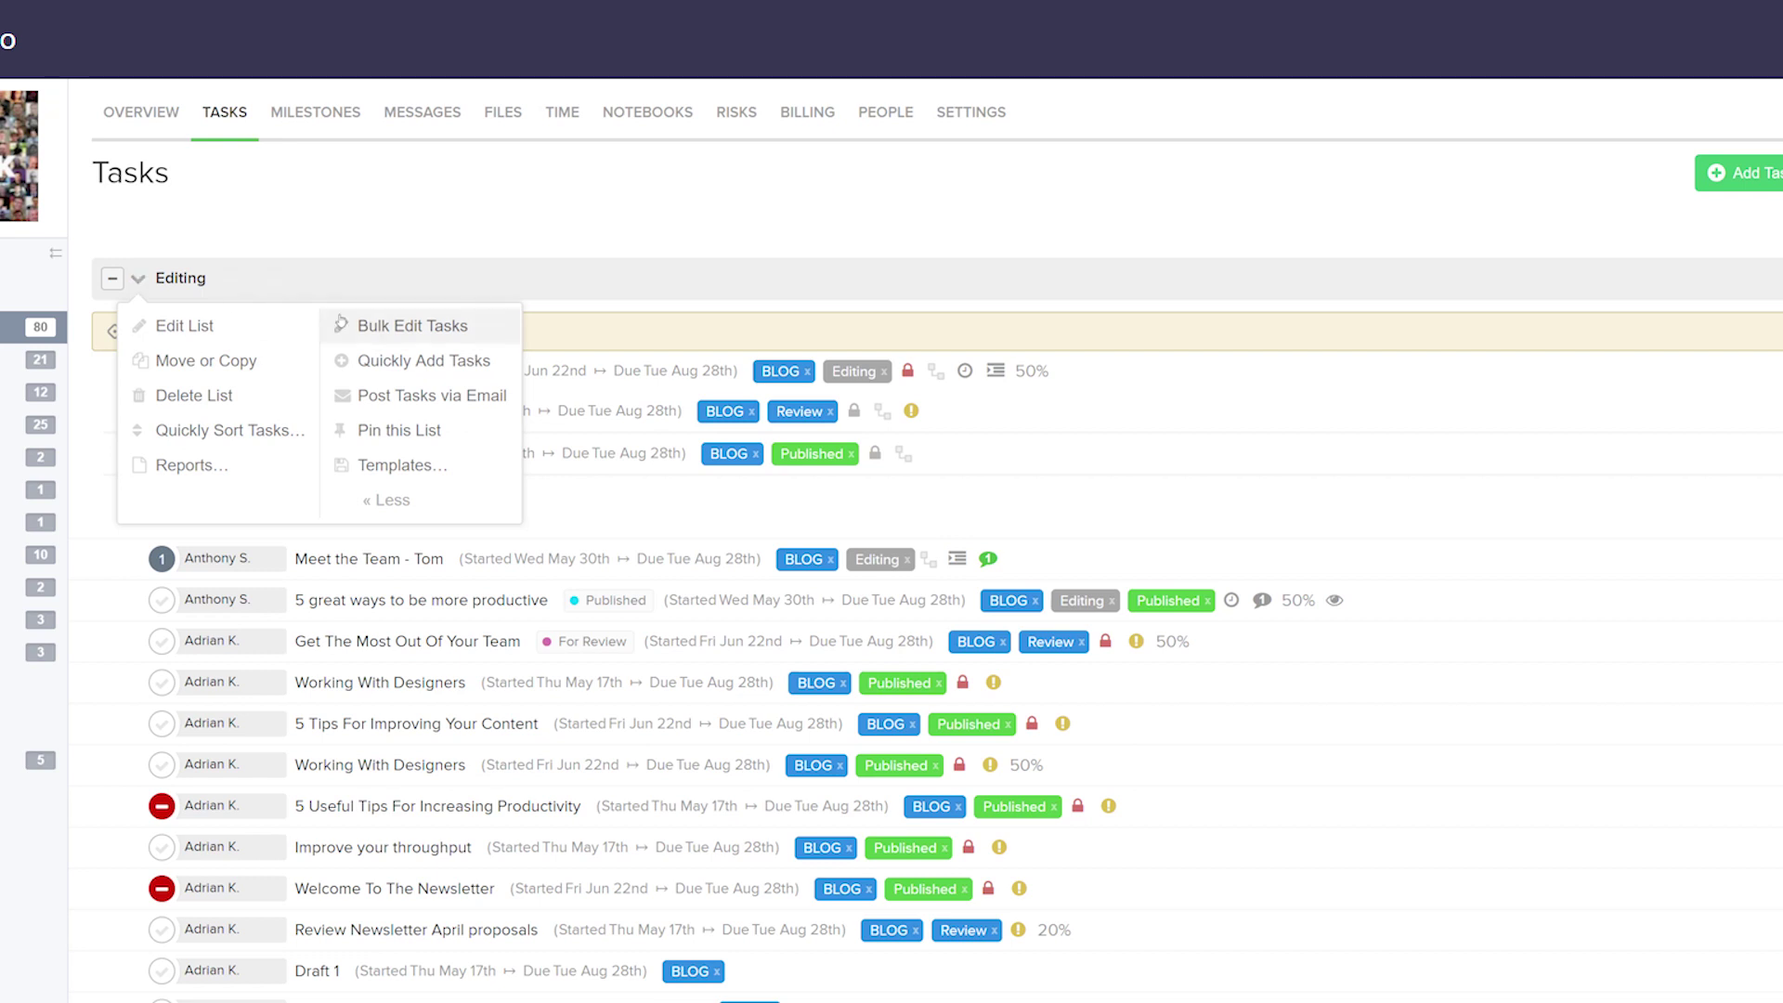
# Start a bulk edit of the Editing list's tasks with subtasks excluded
pyautogui.click(380, 326)
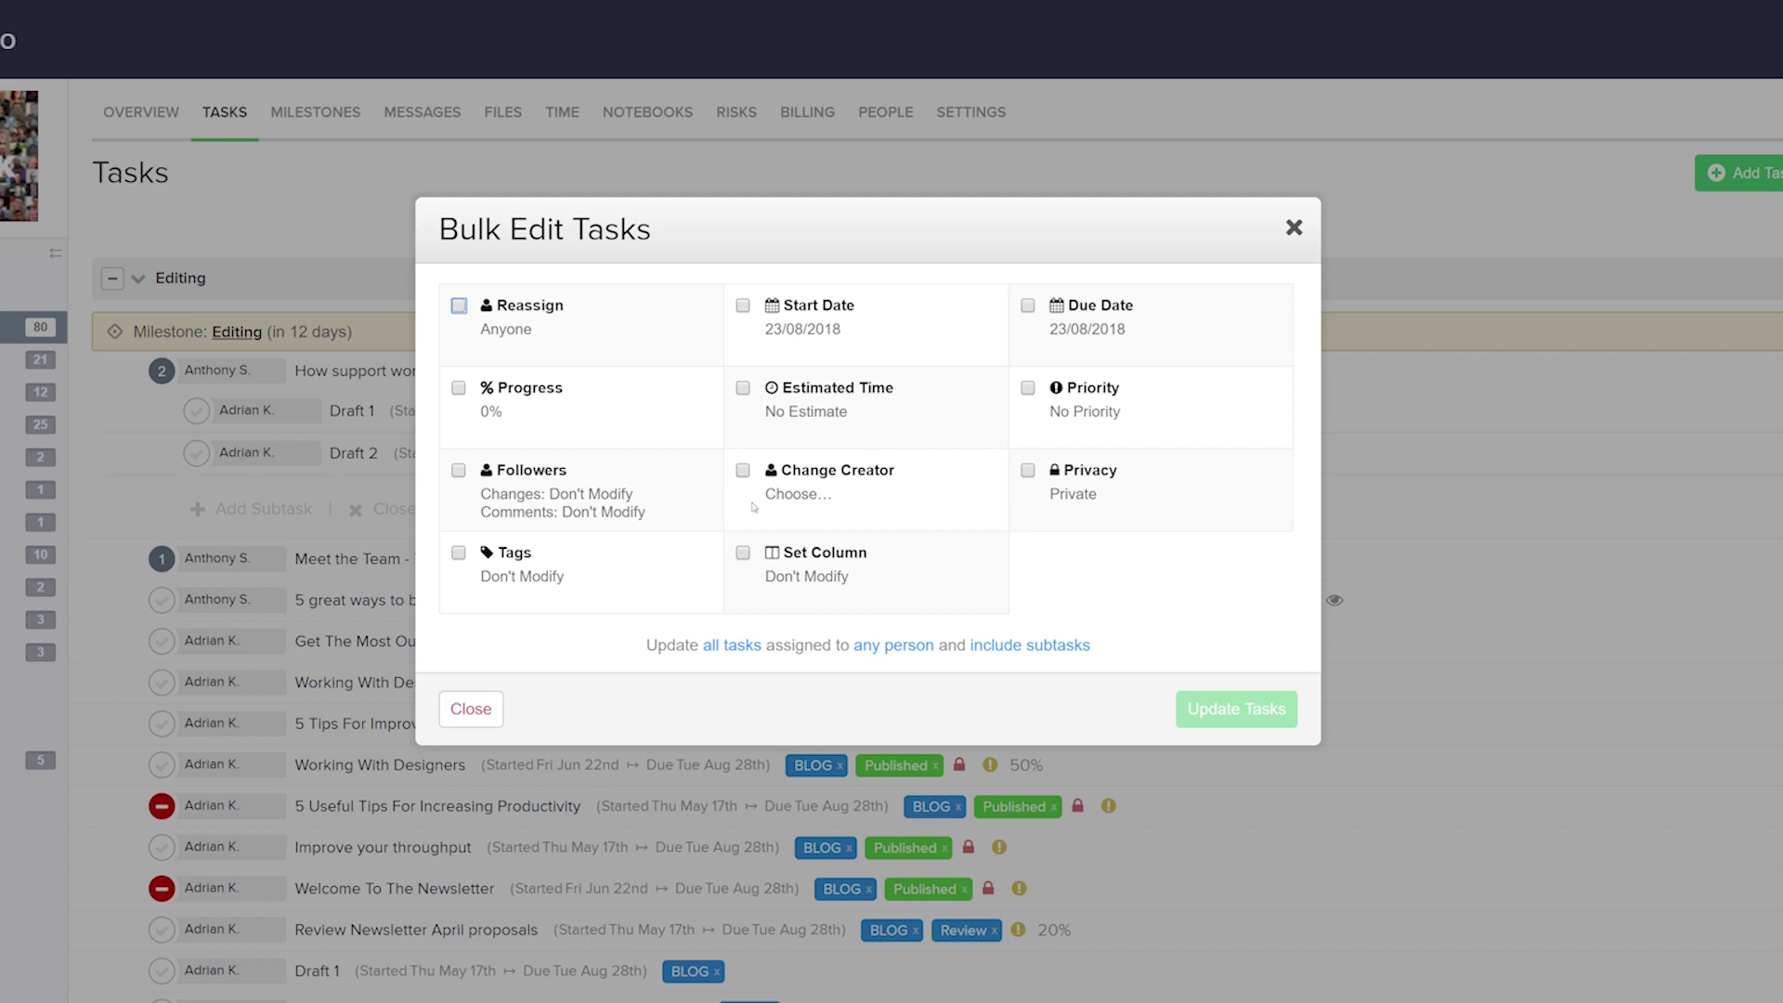
pyautogui.click(731, 647)
pyautogui.click(891, 648)
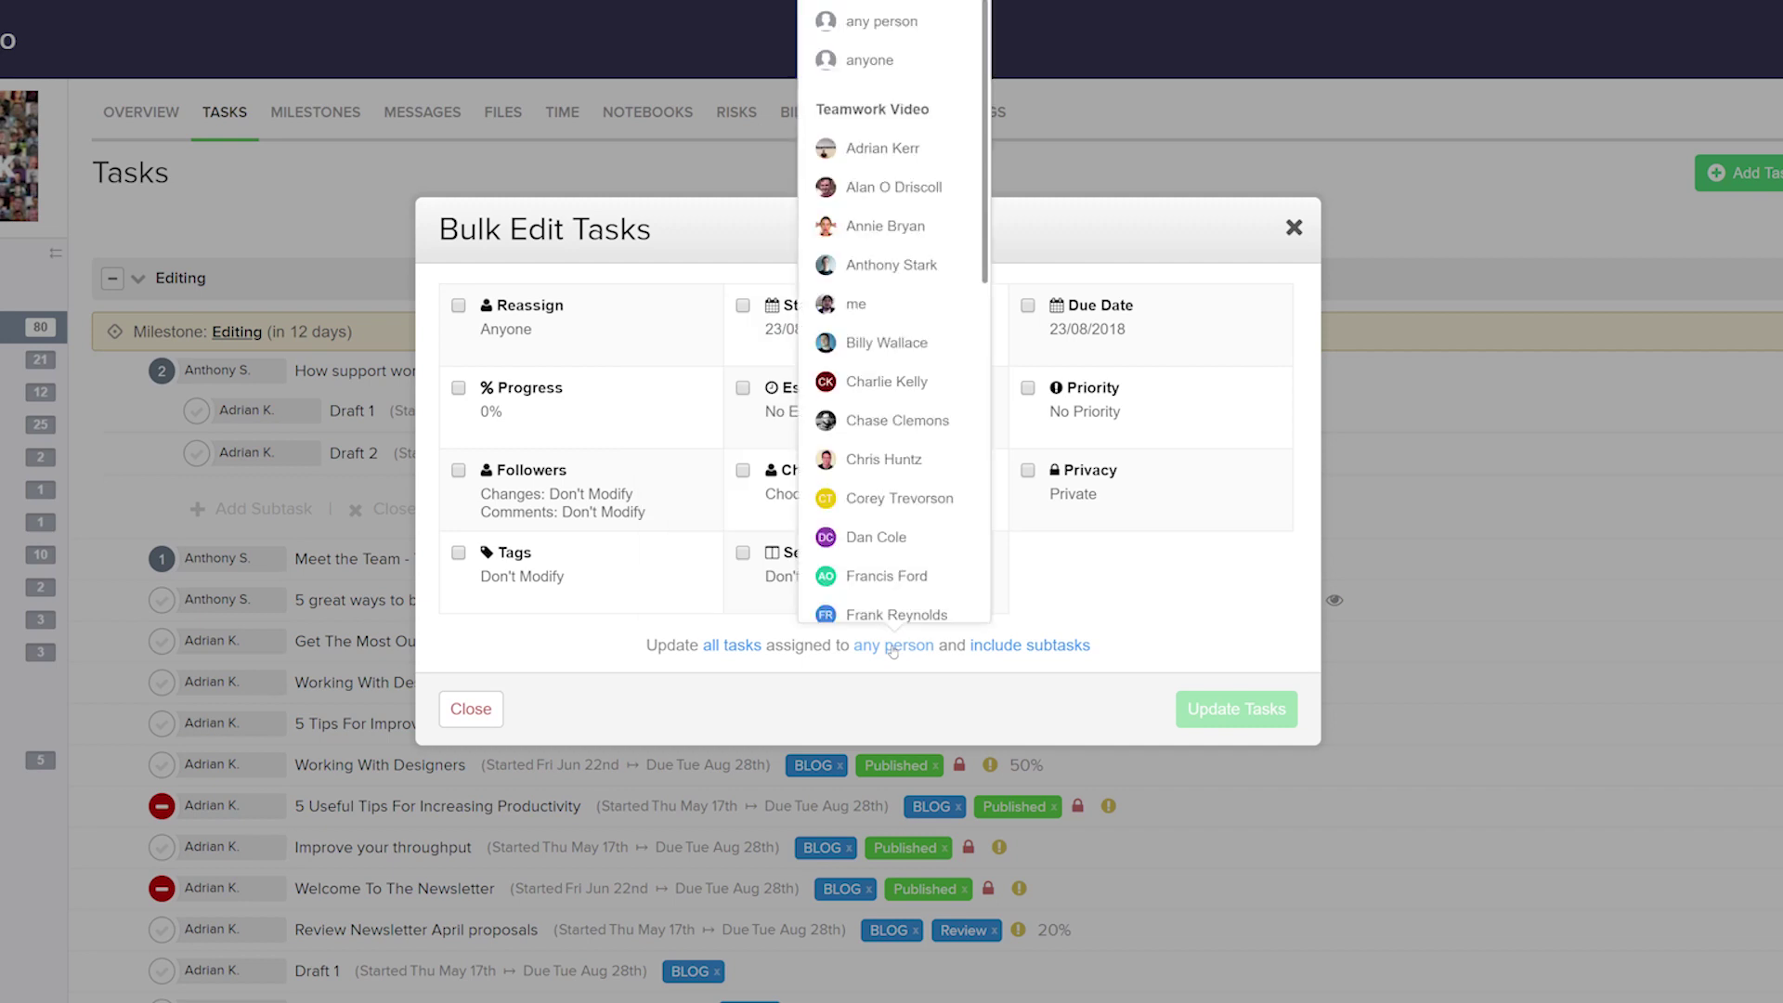
pyautogui.click(1012, 648)
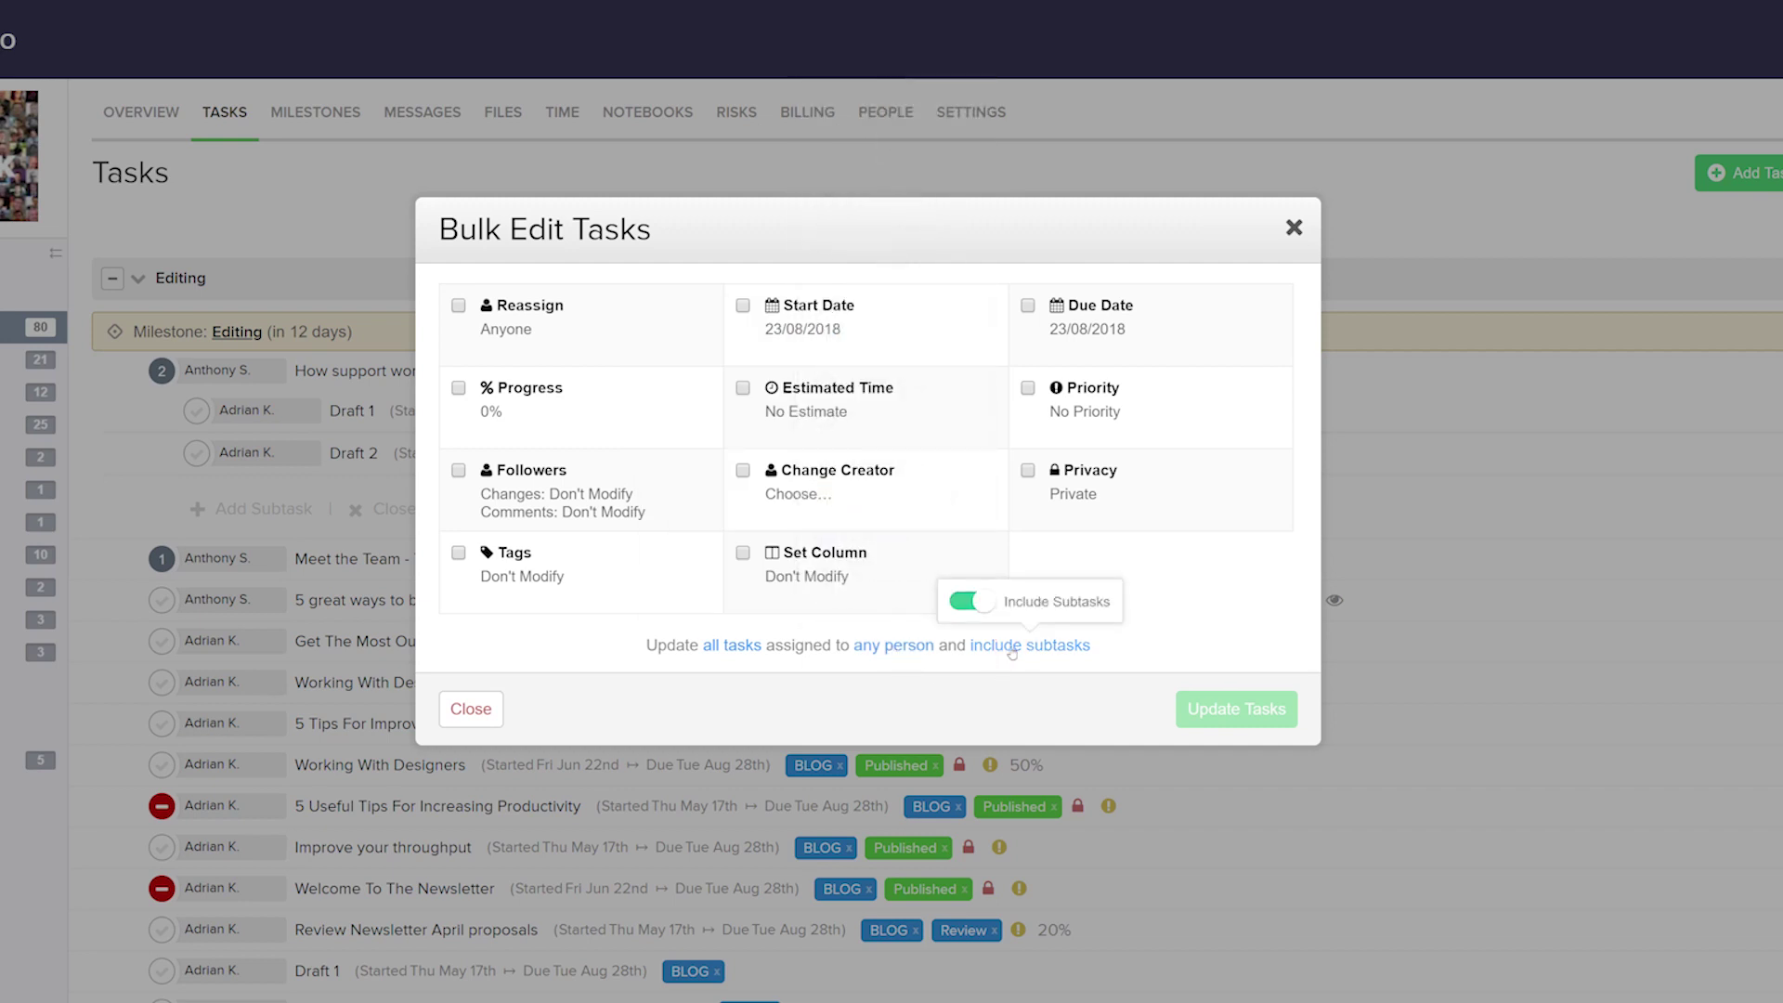
pyautogui.click(976, 603)
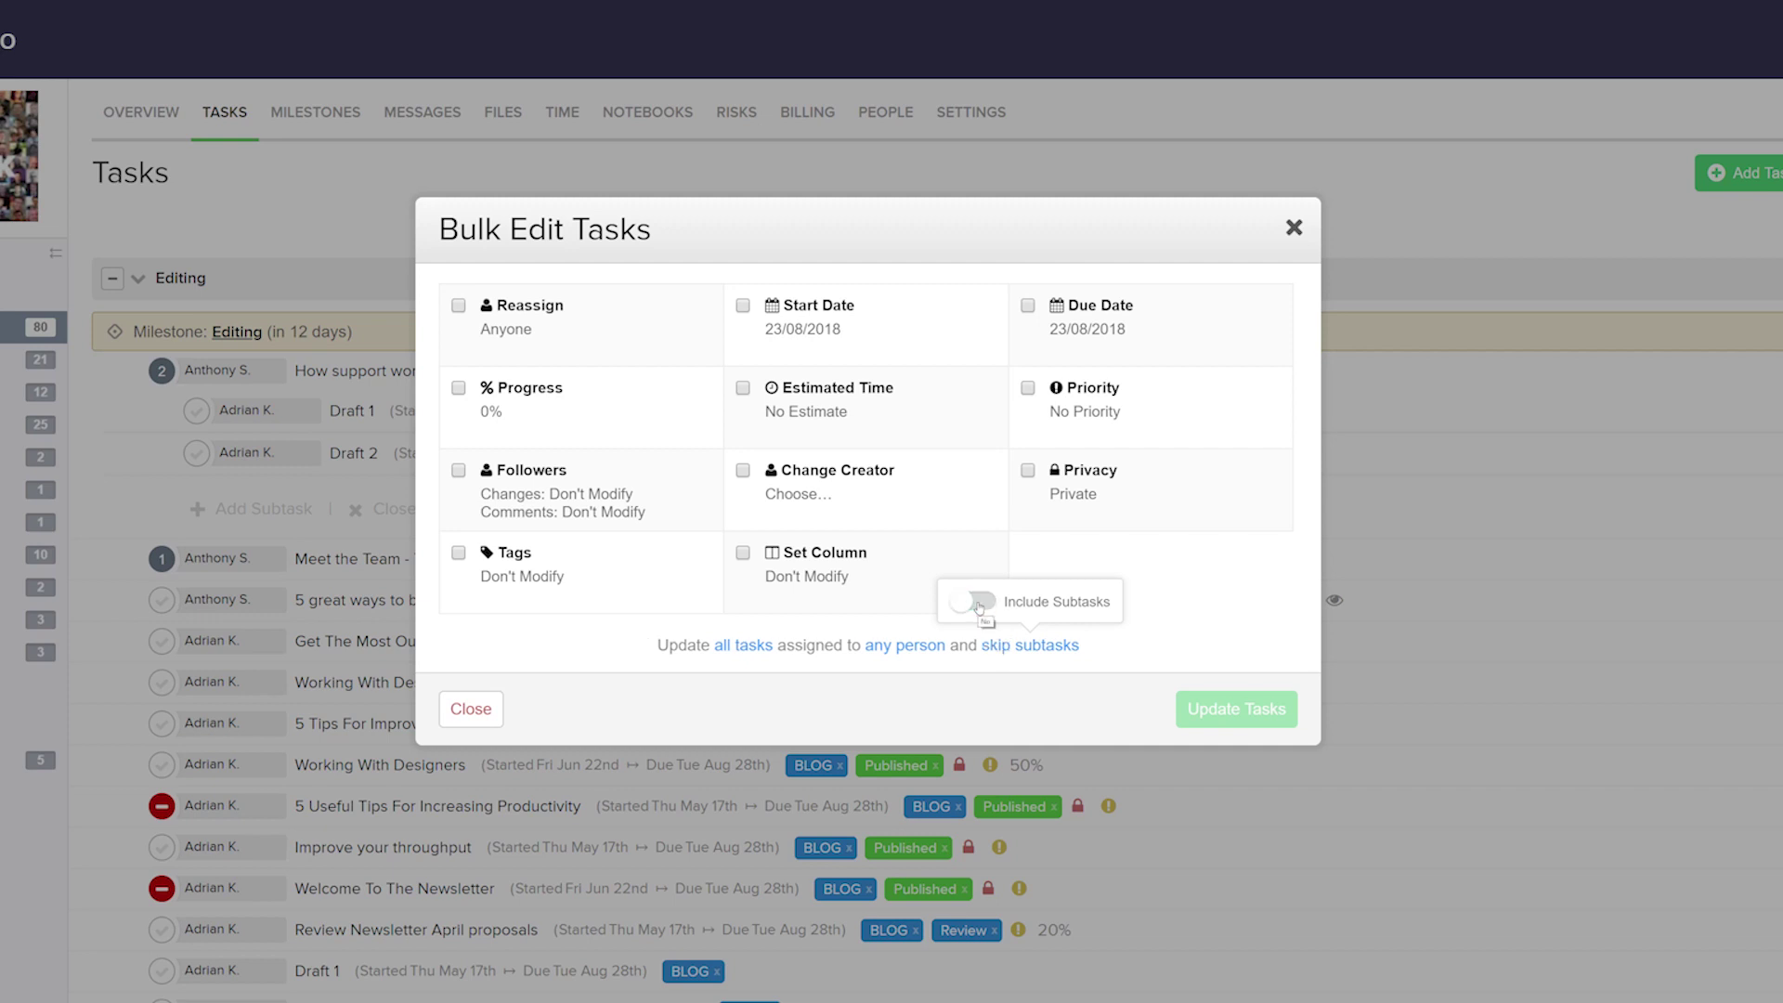
# Change the due date to Monday, 27 August and update the tasks
pyautogui.click(1028, 306)
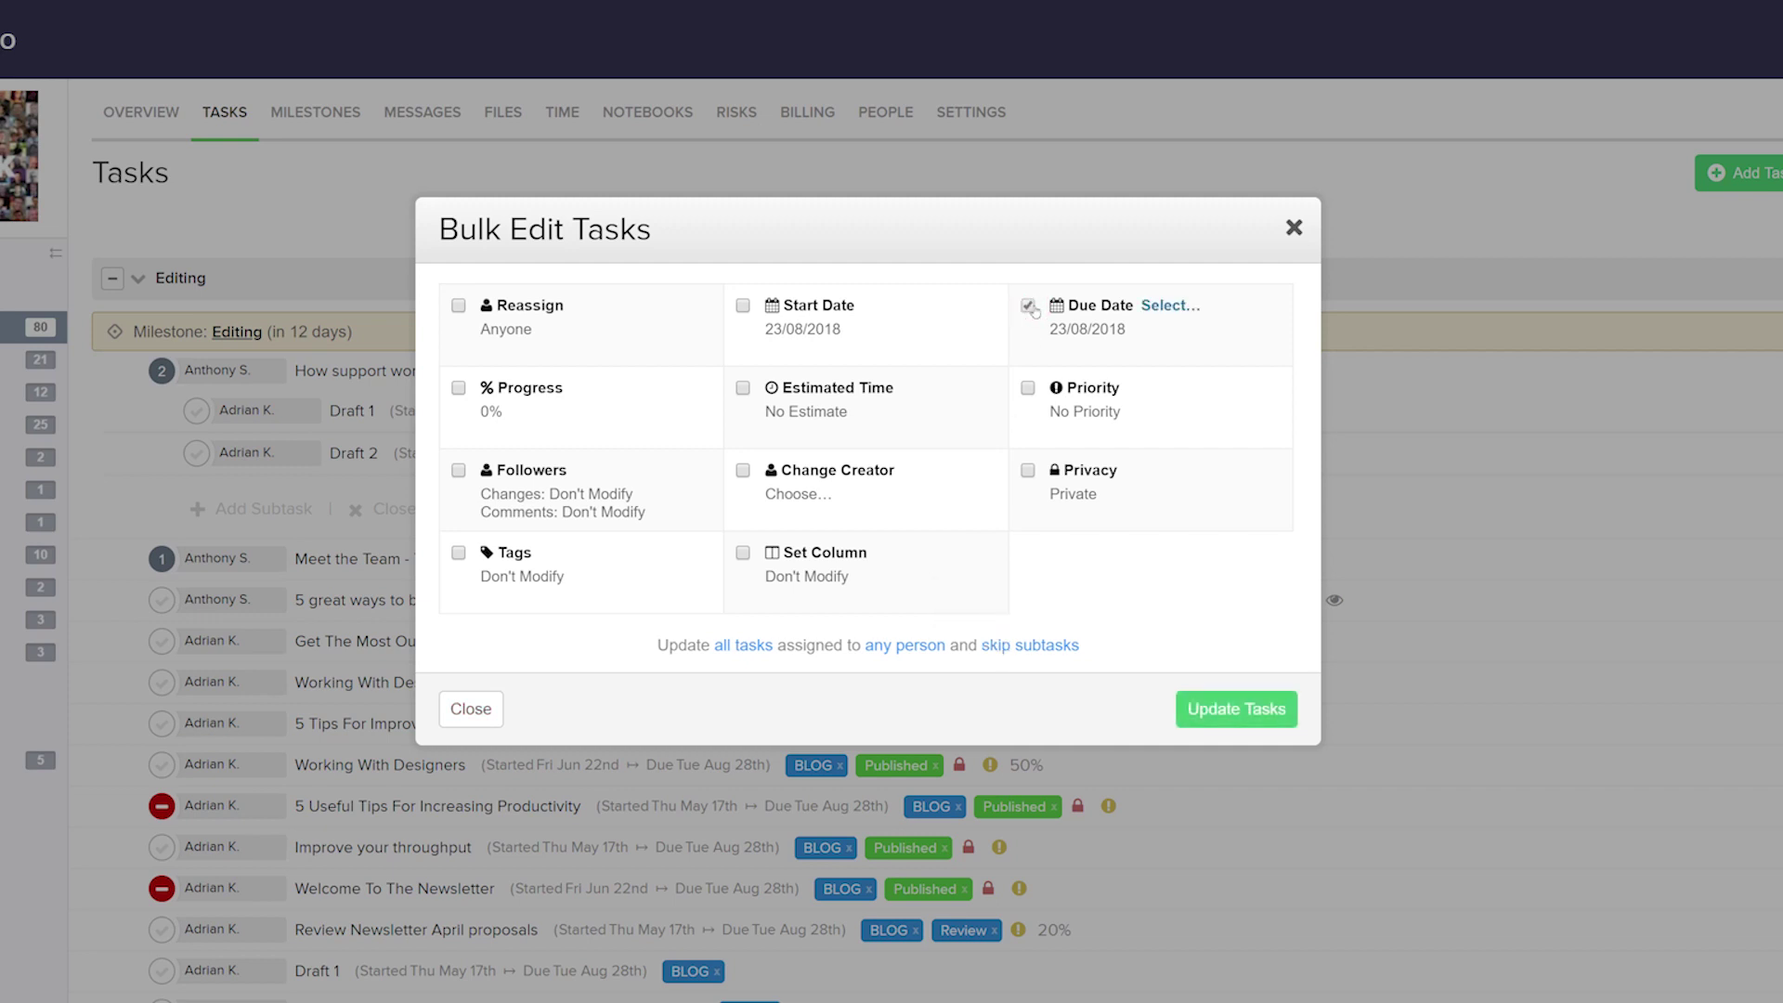
pyautogui.click(1170, 306)
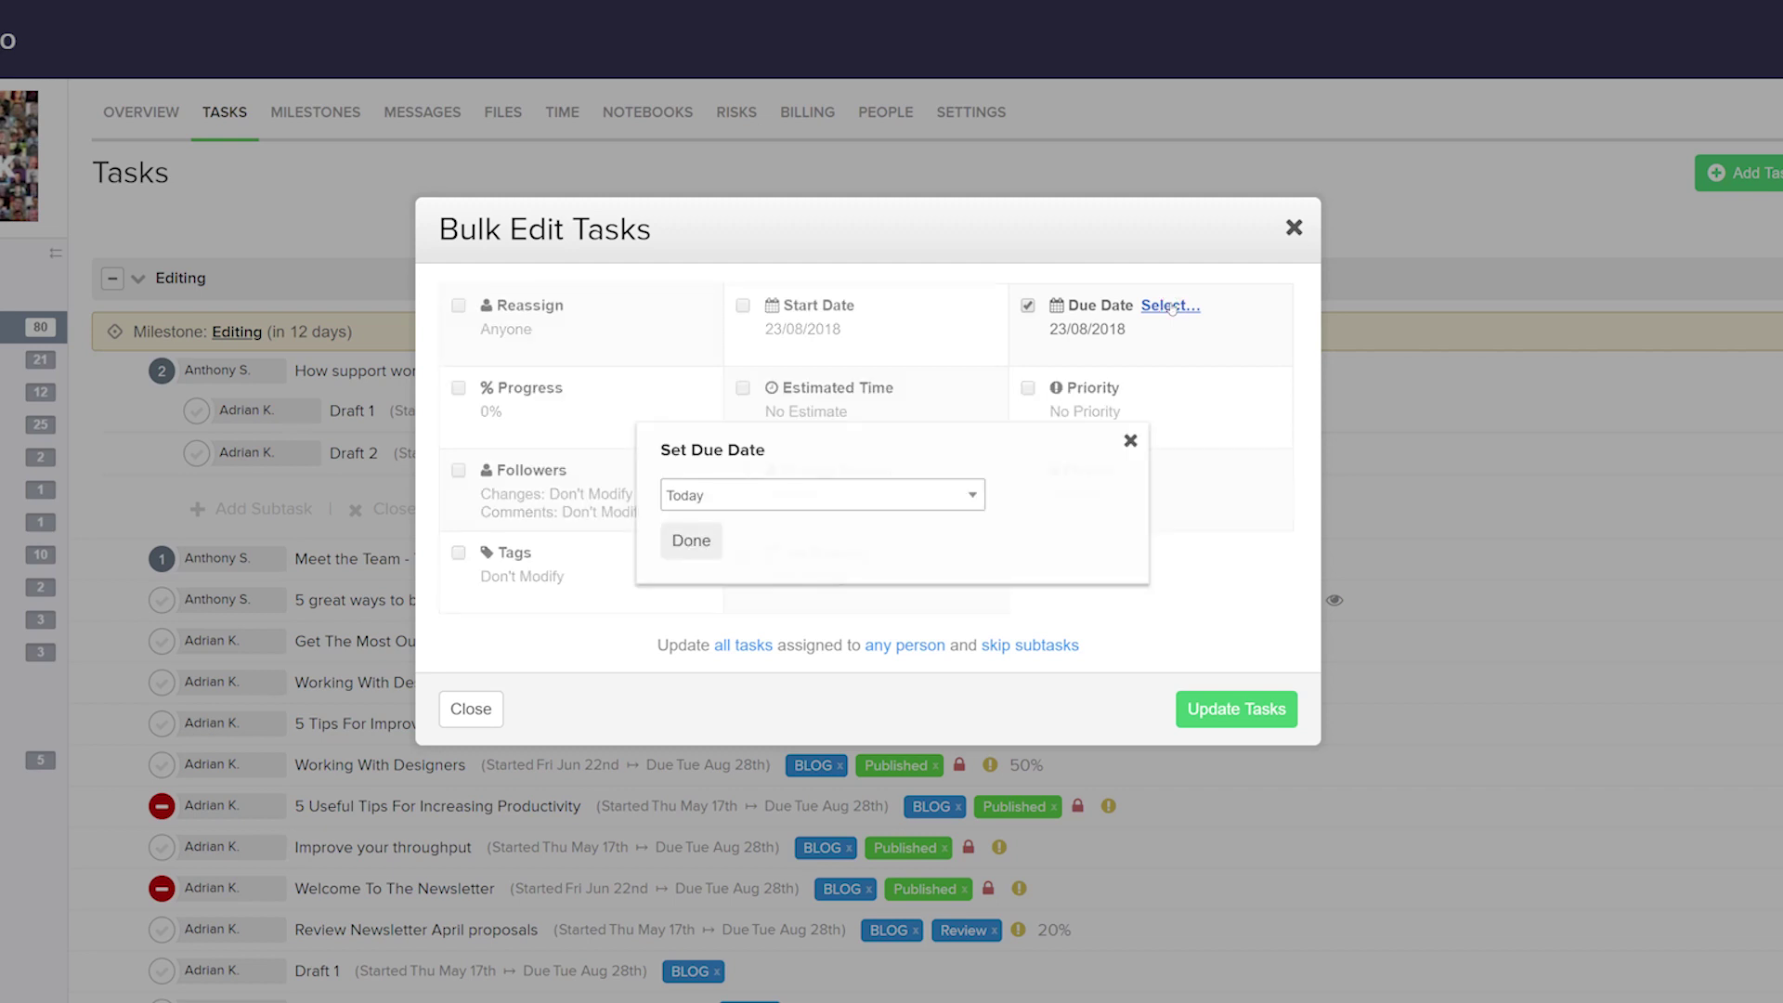
pyautogui.click(790, 502)
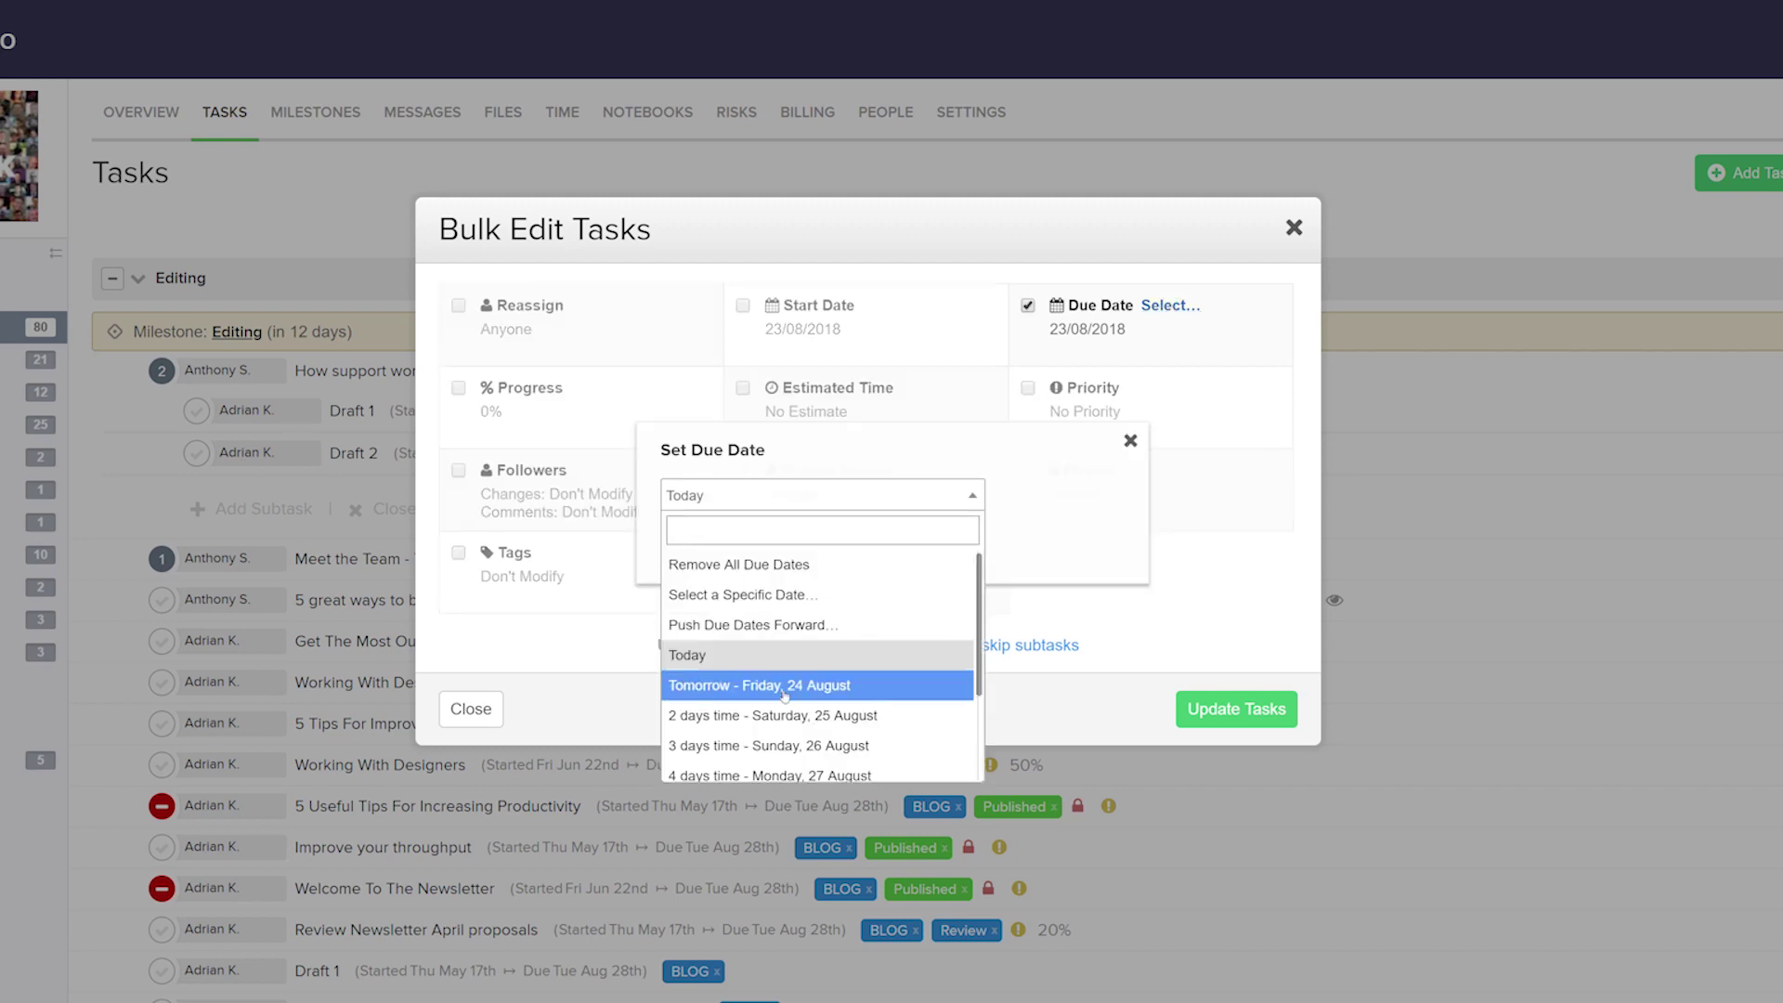
pyautogui.click(790, 774)
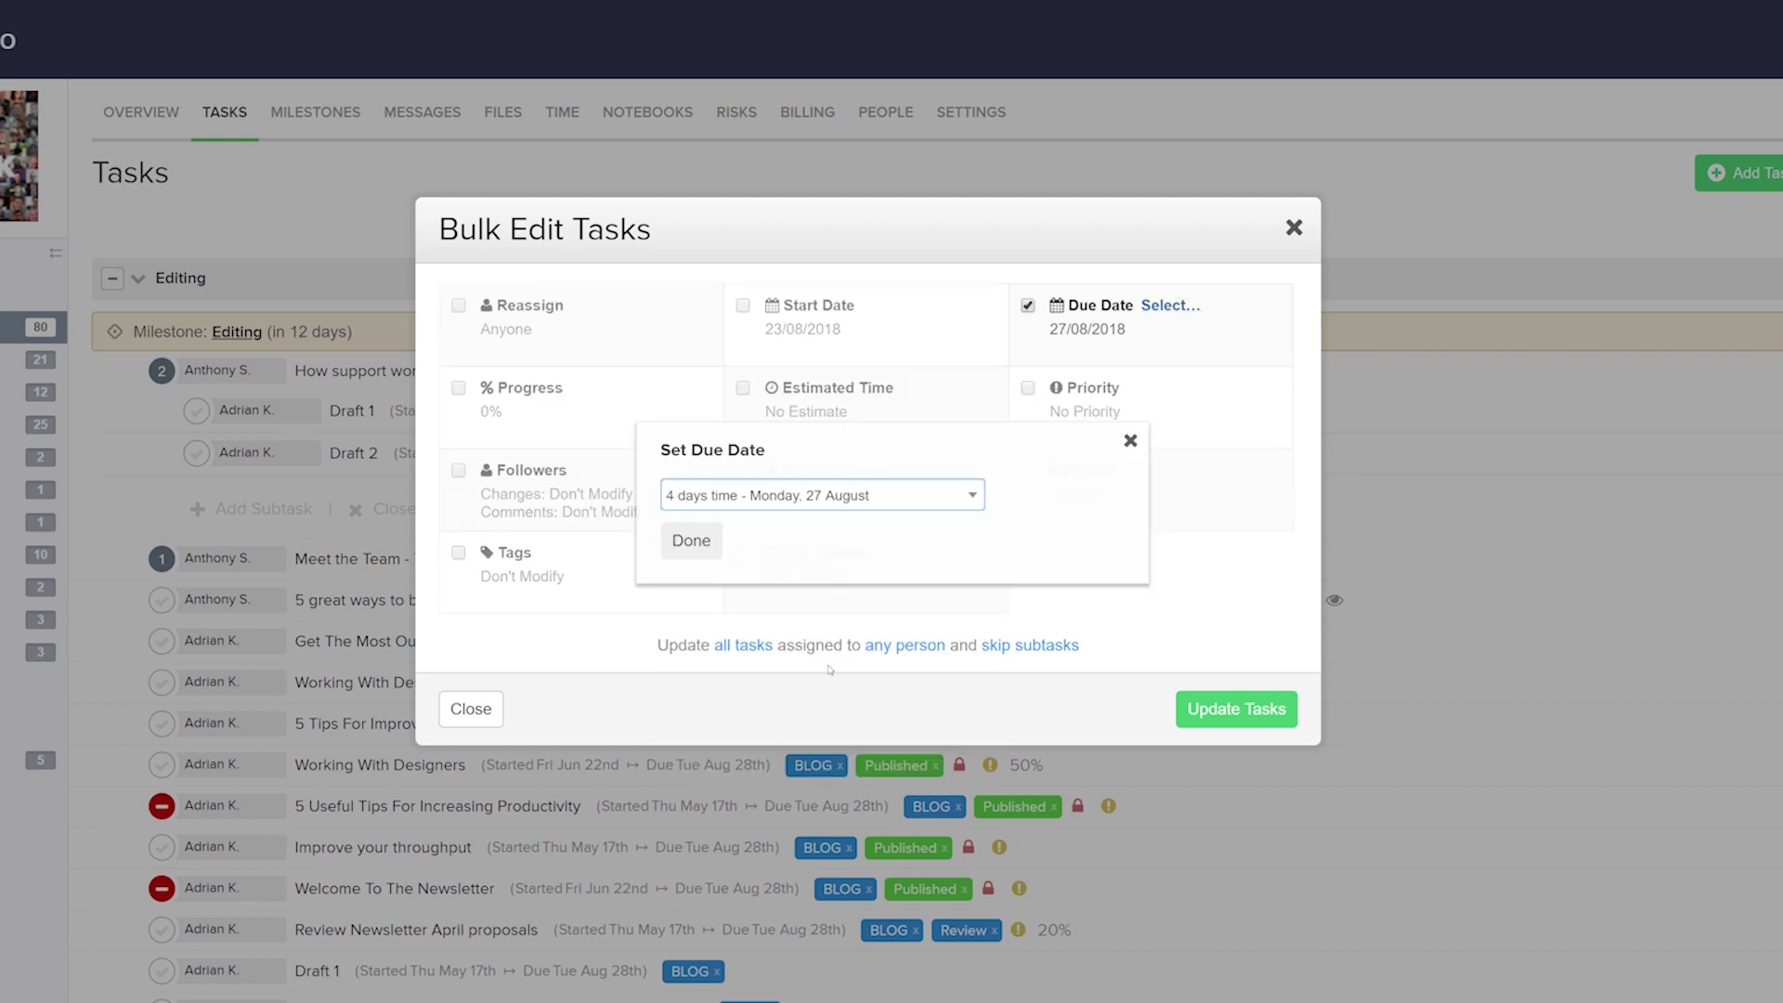
pyautogui.click(688, 543)
pyautogui.click(1217, 713)
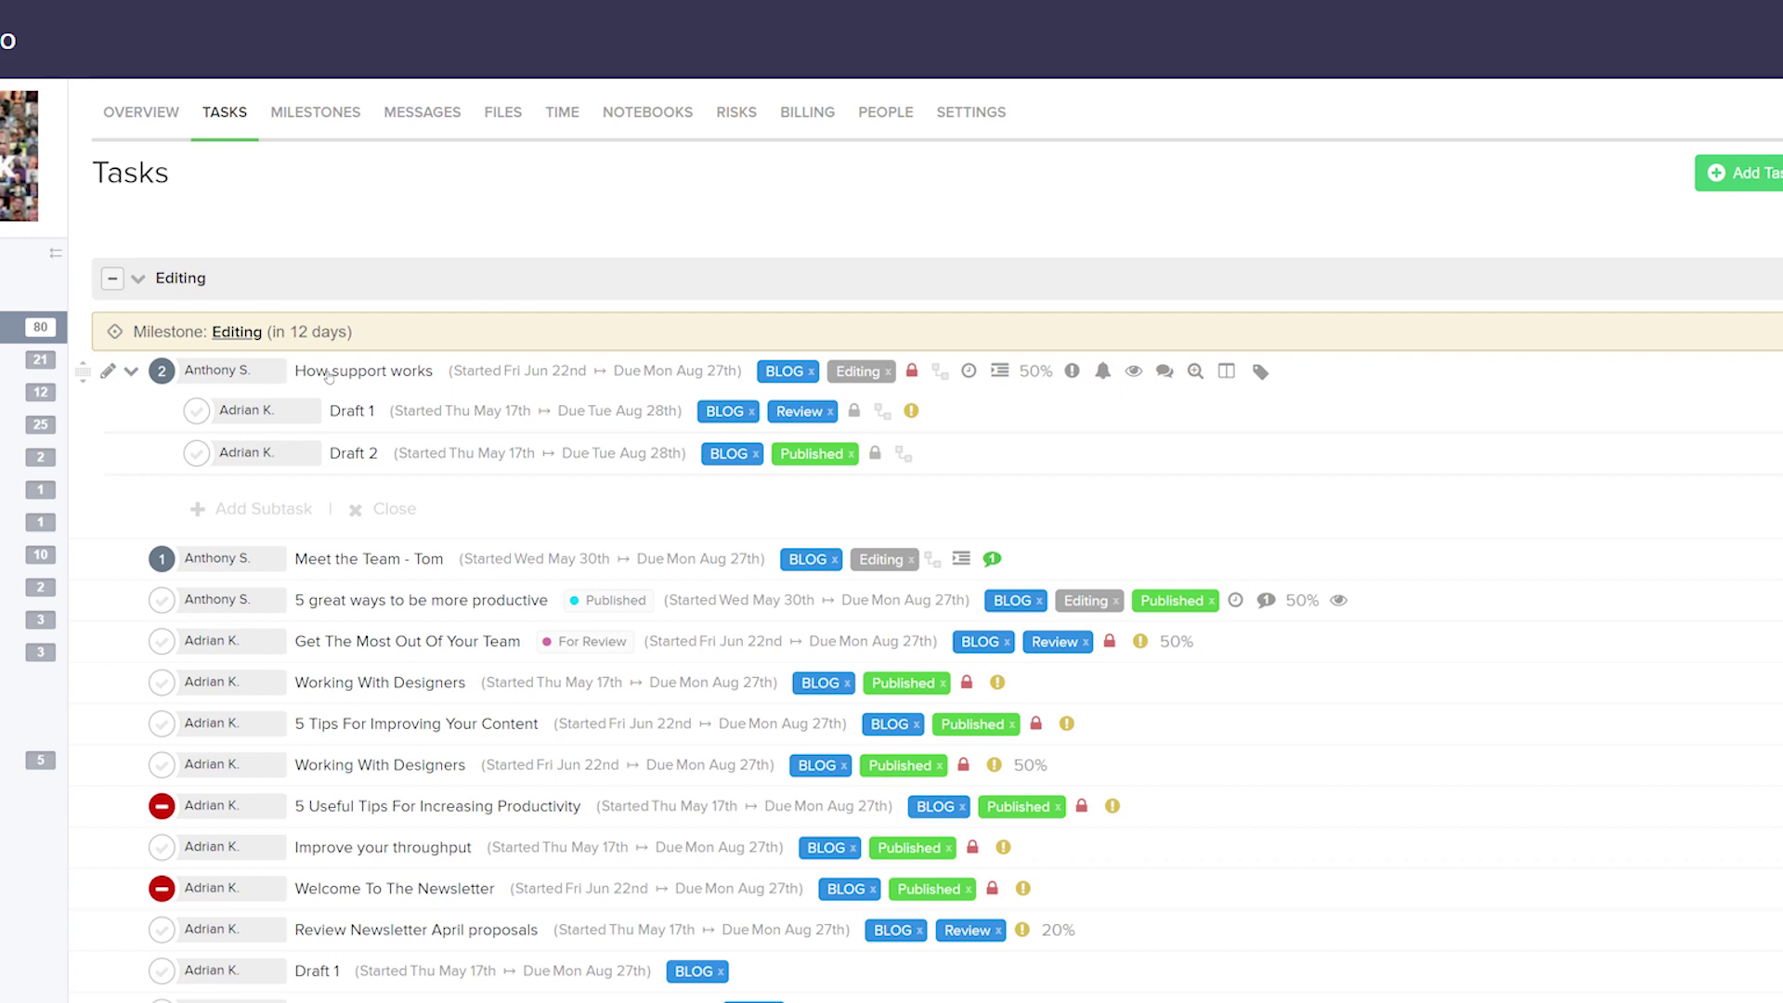
# Remove the BLOG and Editing tags from How support works' subtasks and update them
pyautogui.click(131, 372)
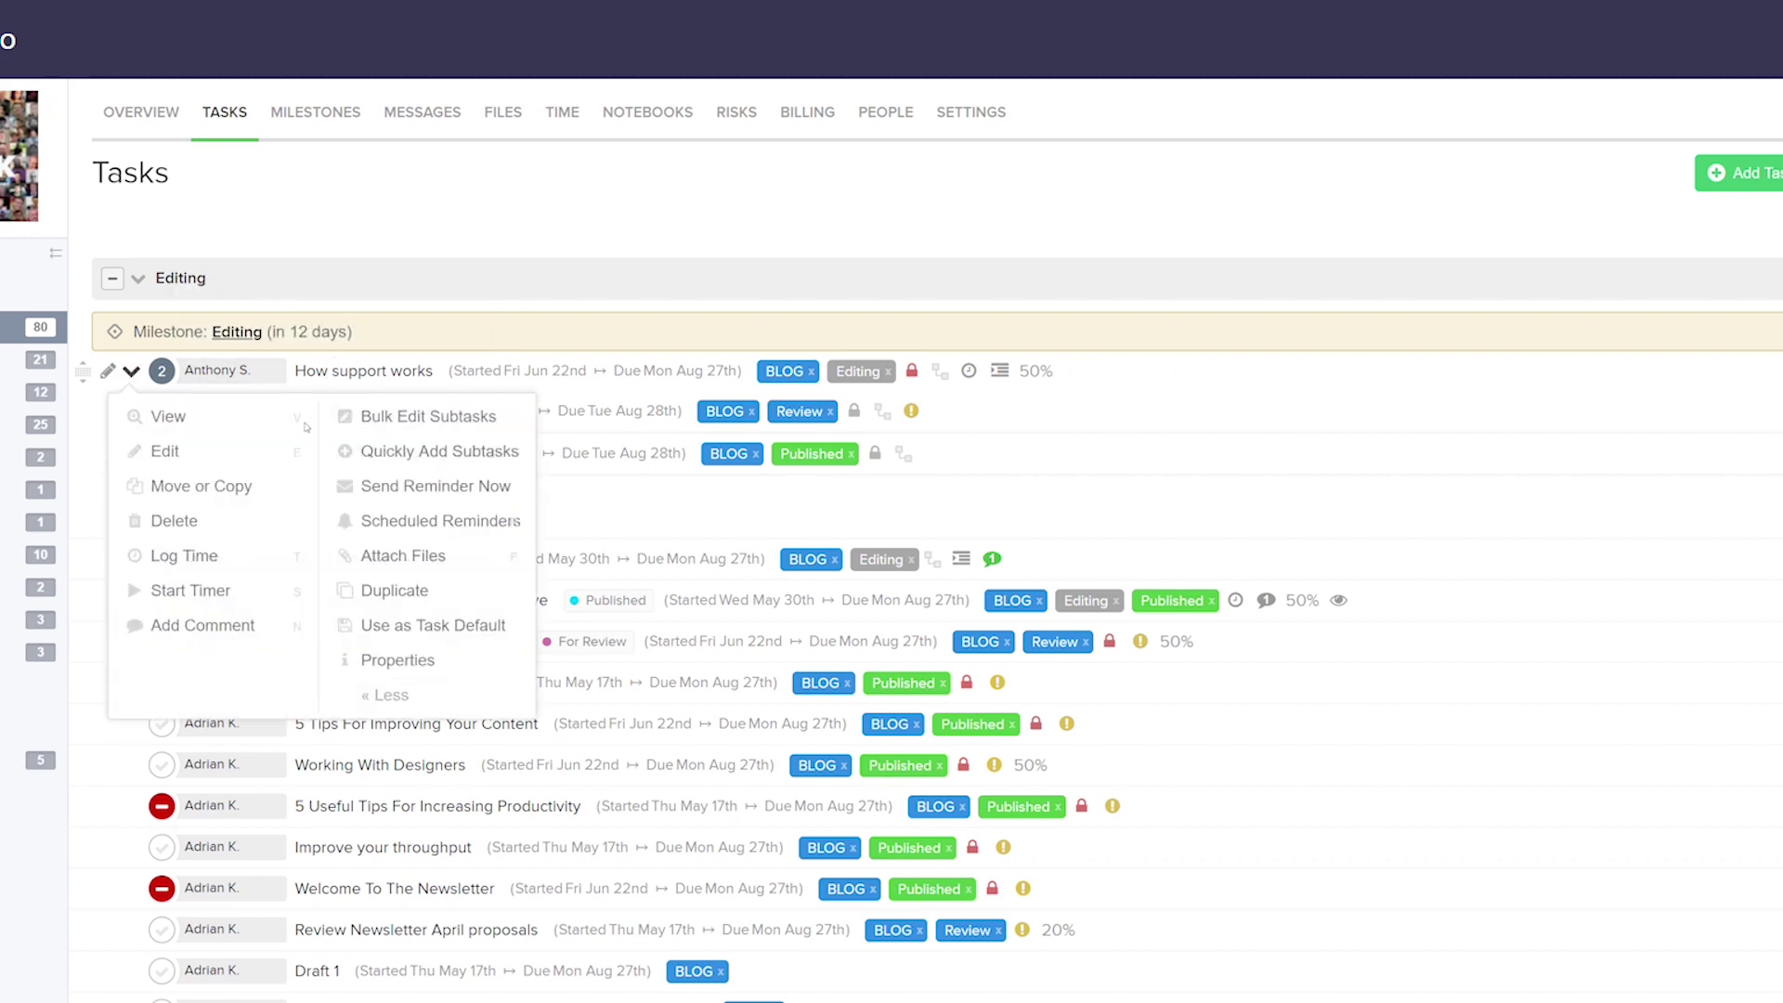
pyautogui.click(371, 416)
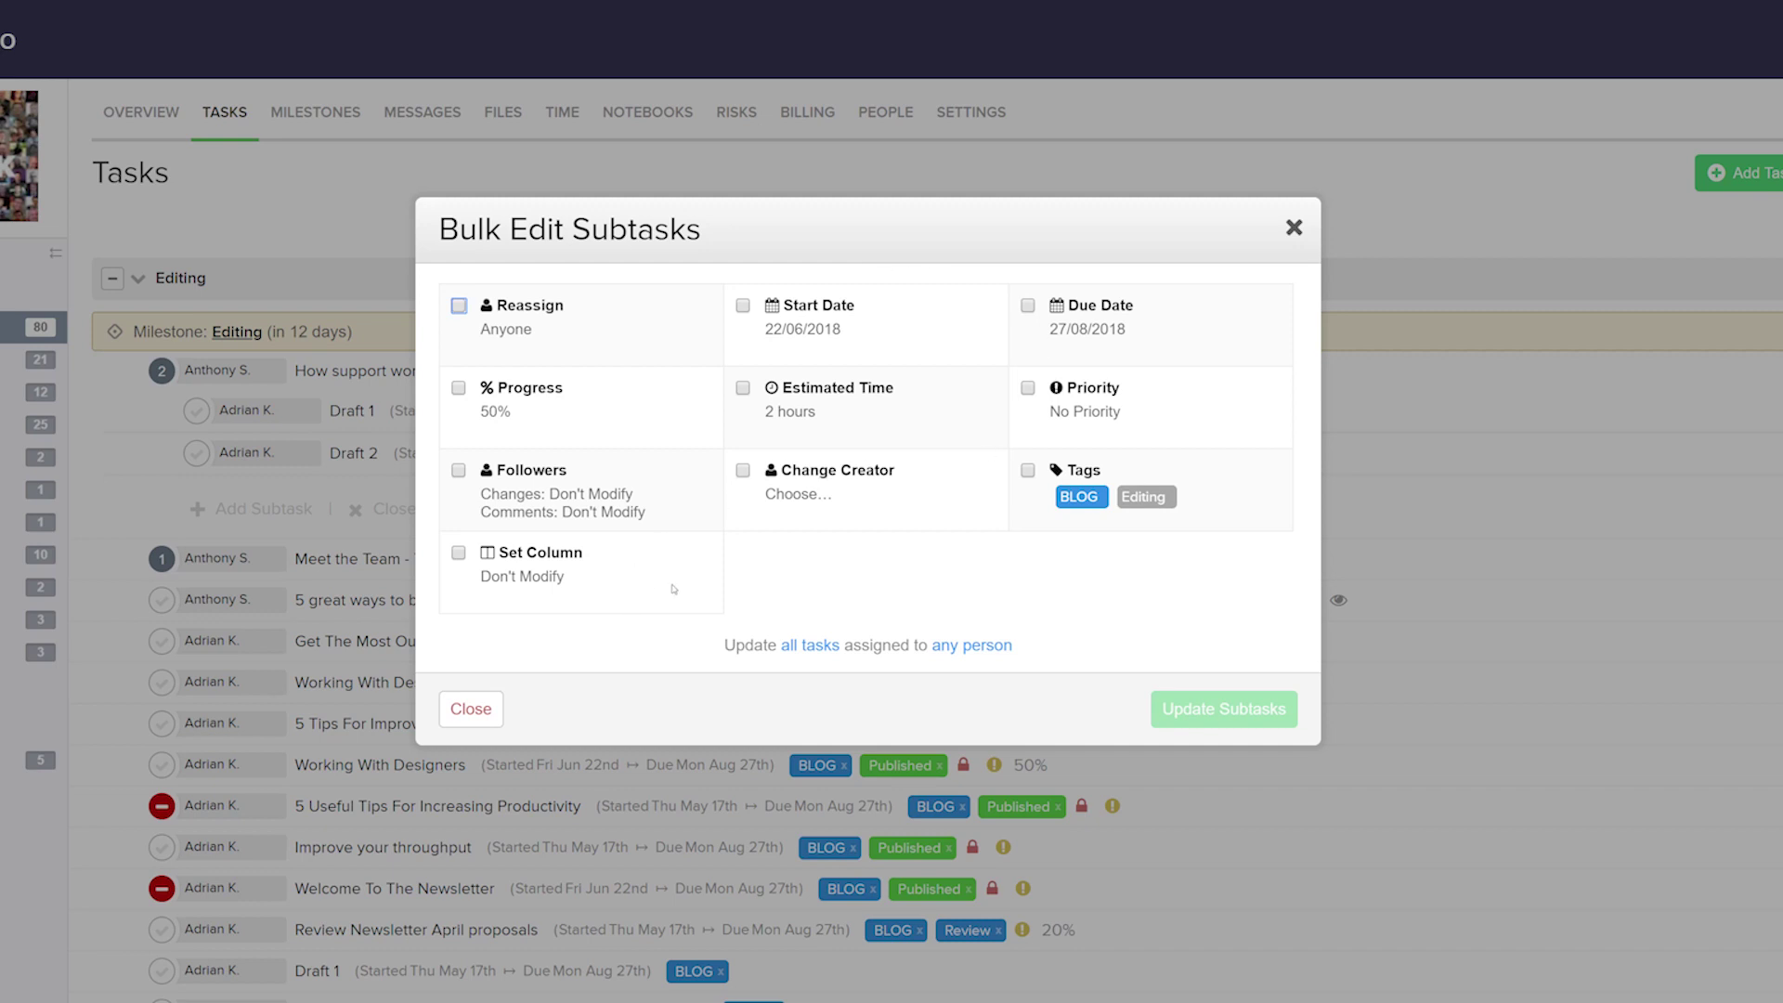
pyautogui.click(1028, 471)
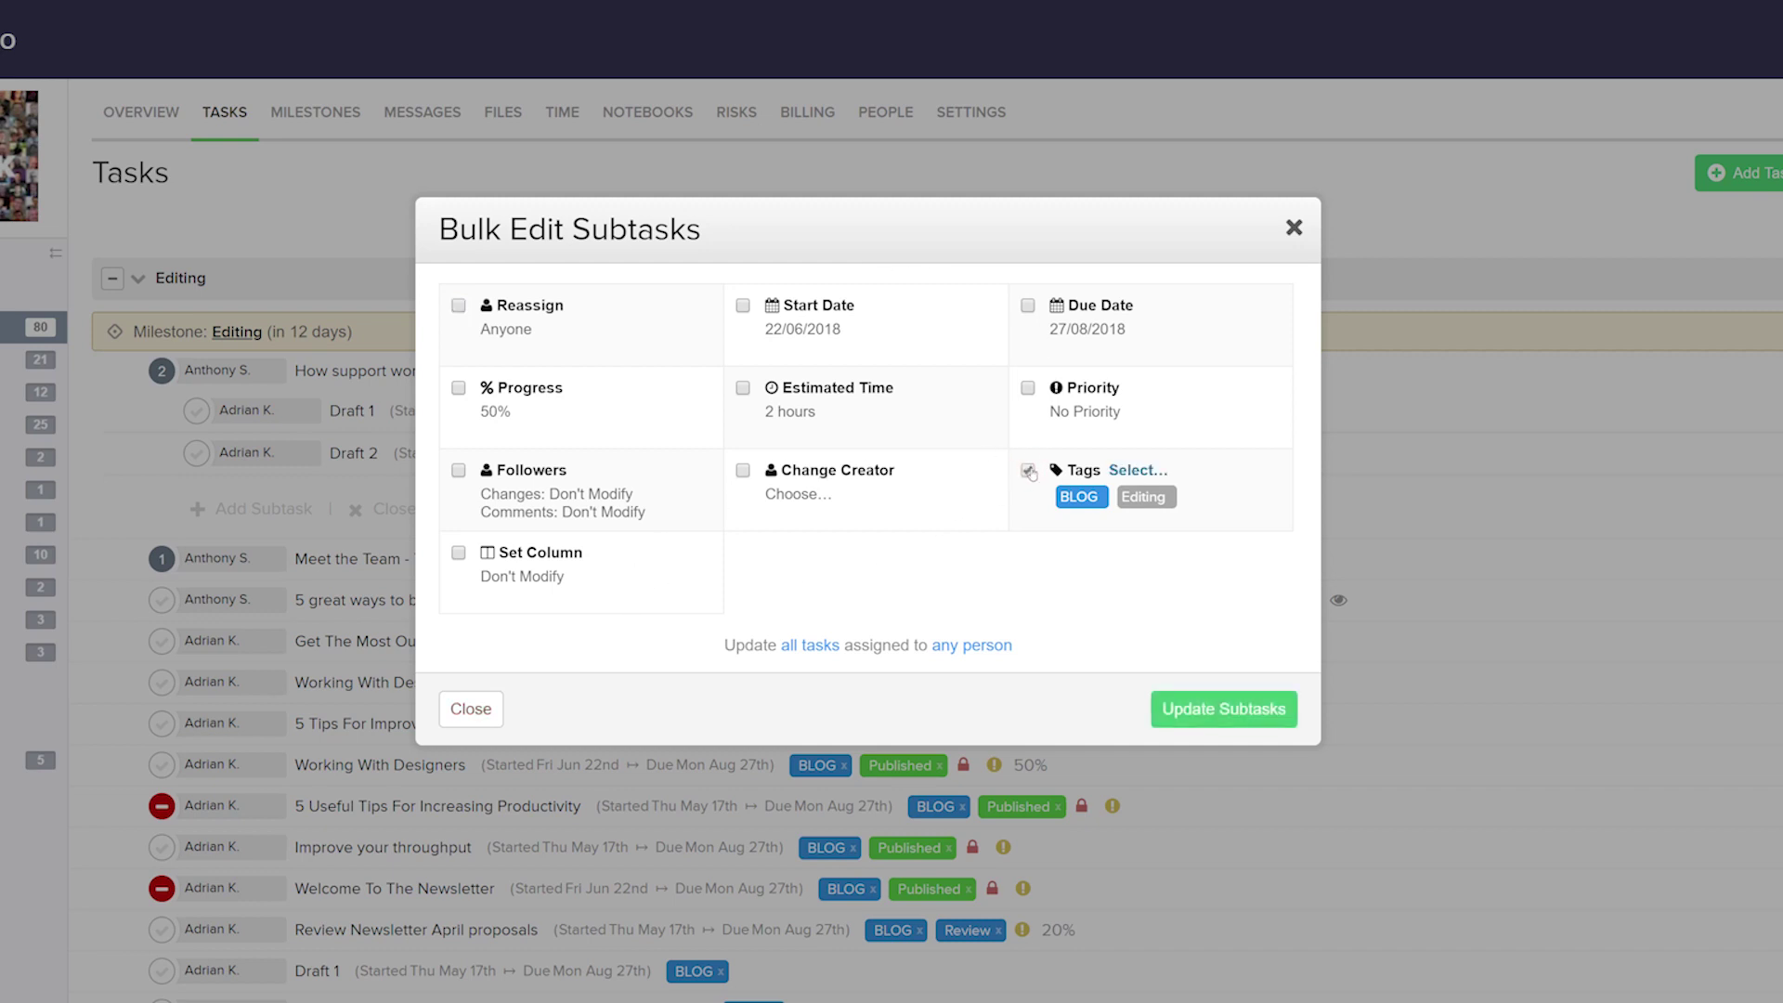
pyautogui.click(1124, 474)
pyautogui.click(721, 502)
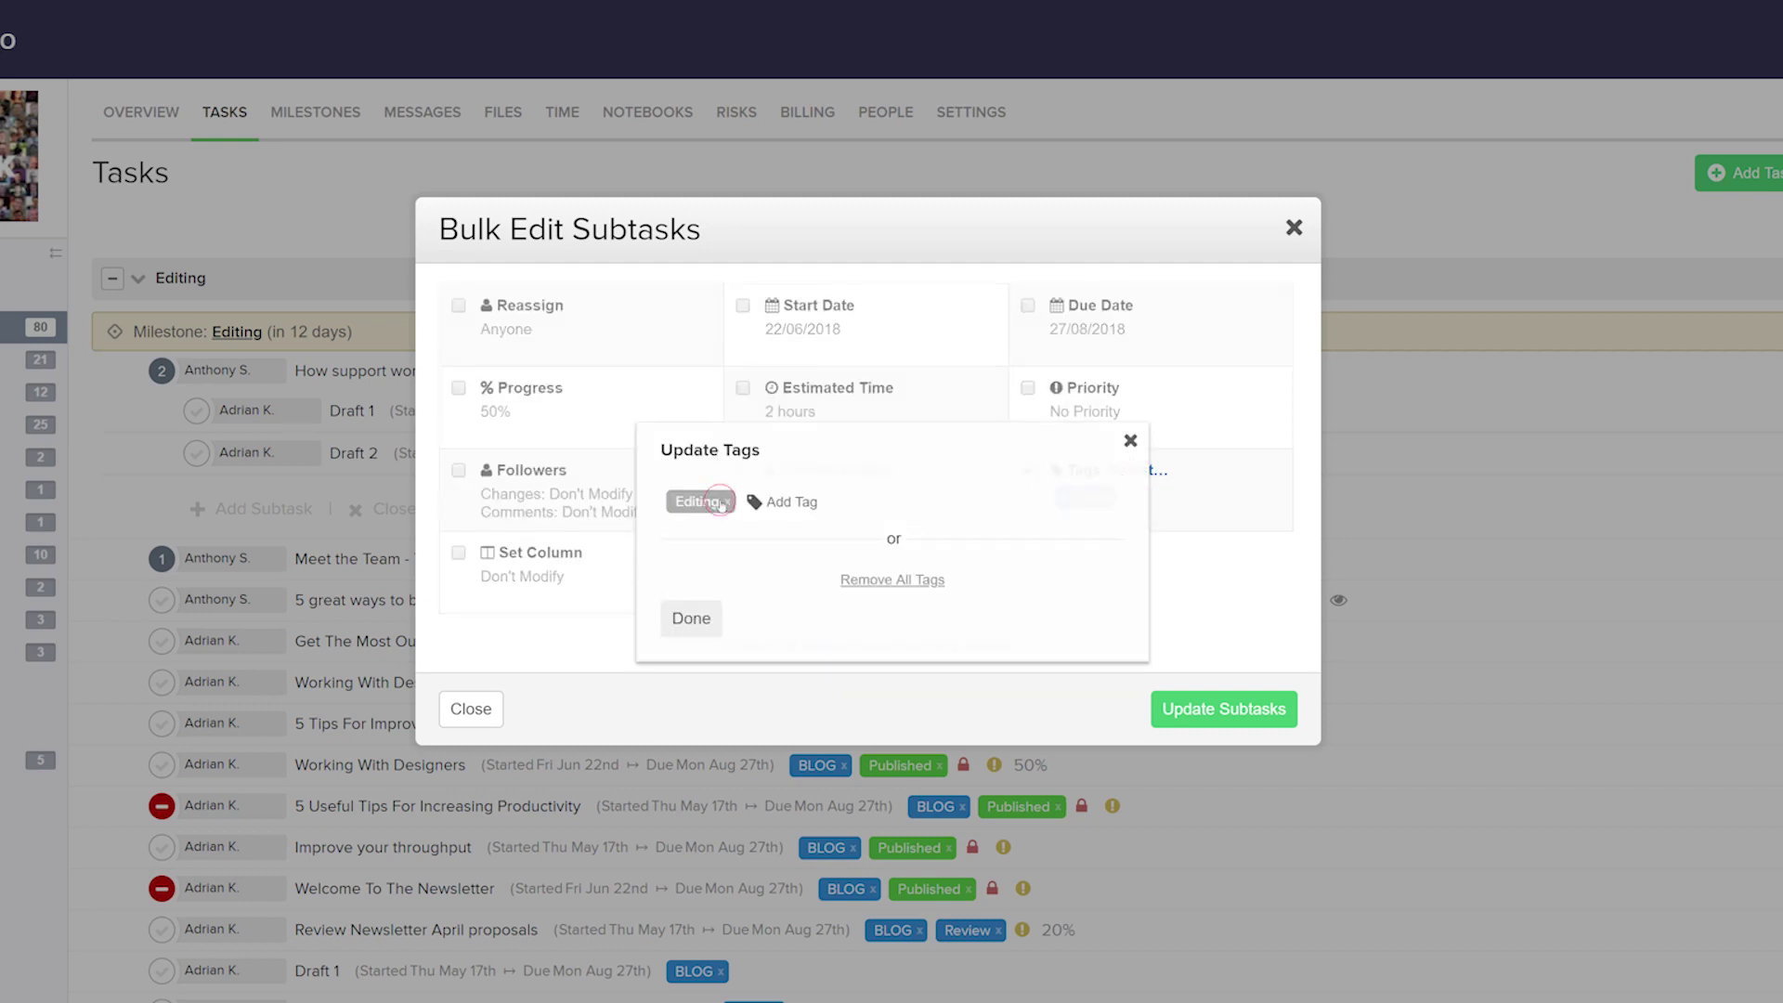
pyautogui.click(723, 503)
pyautogui.click(691, 614)
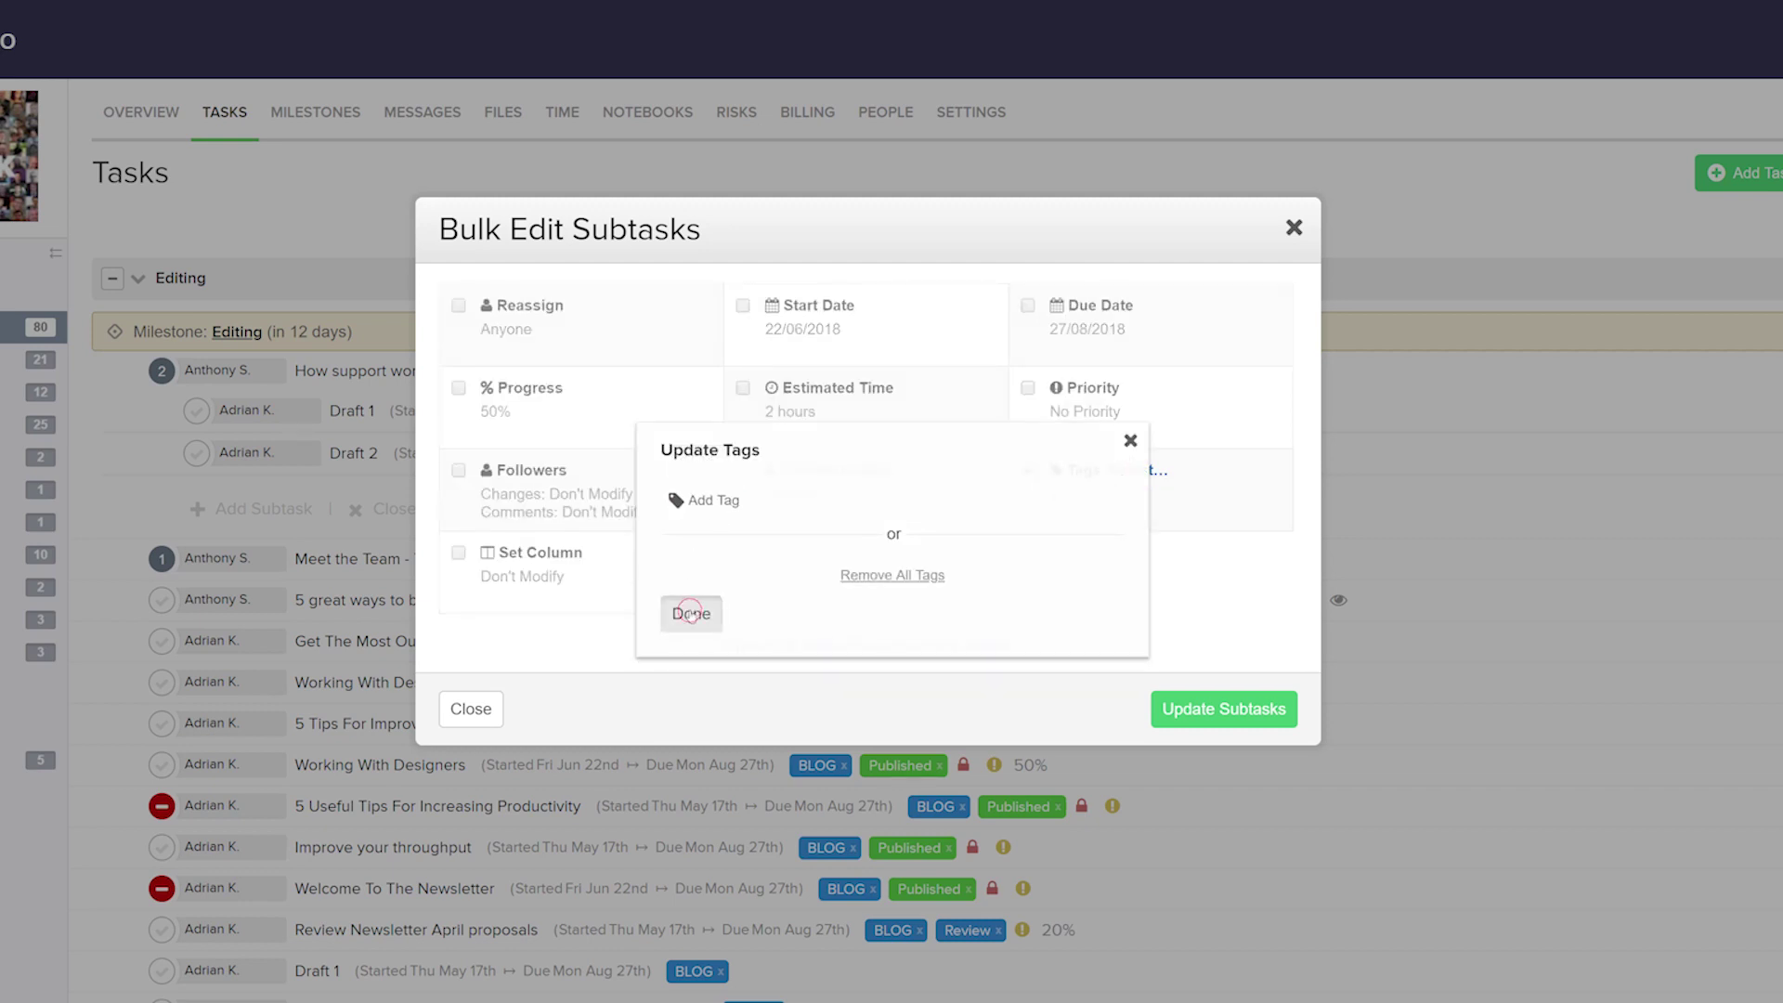
pyautogui.click(1219, 706)
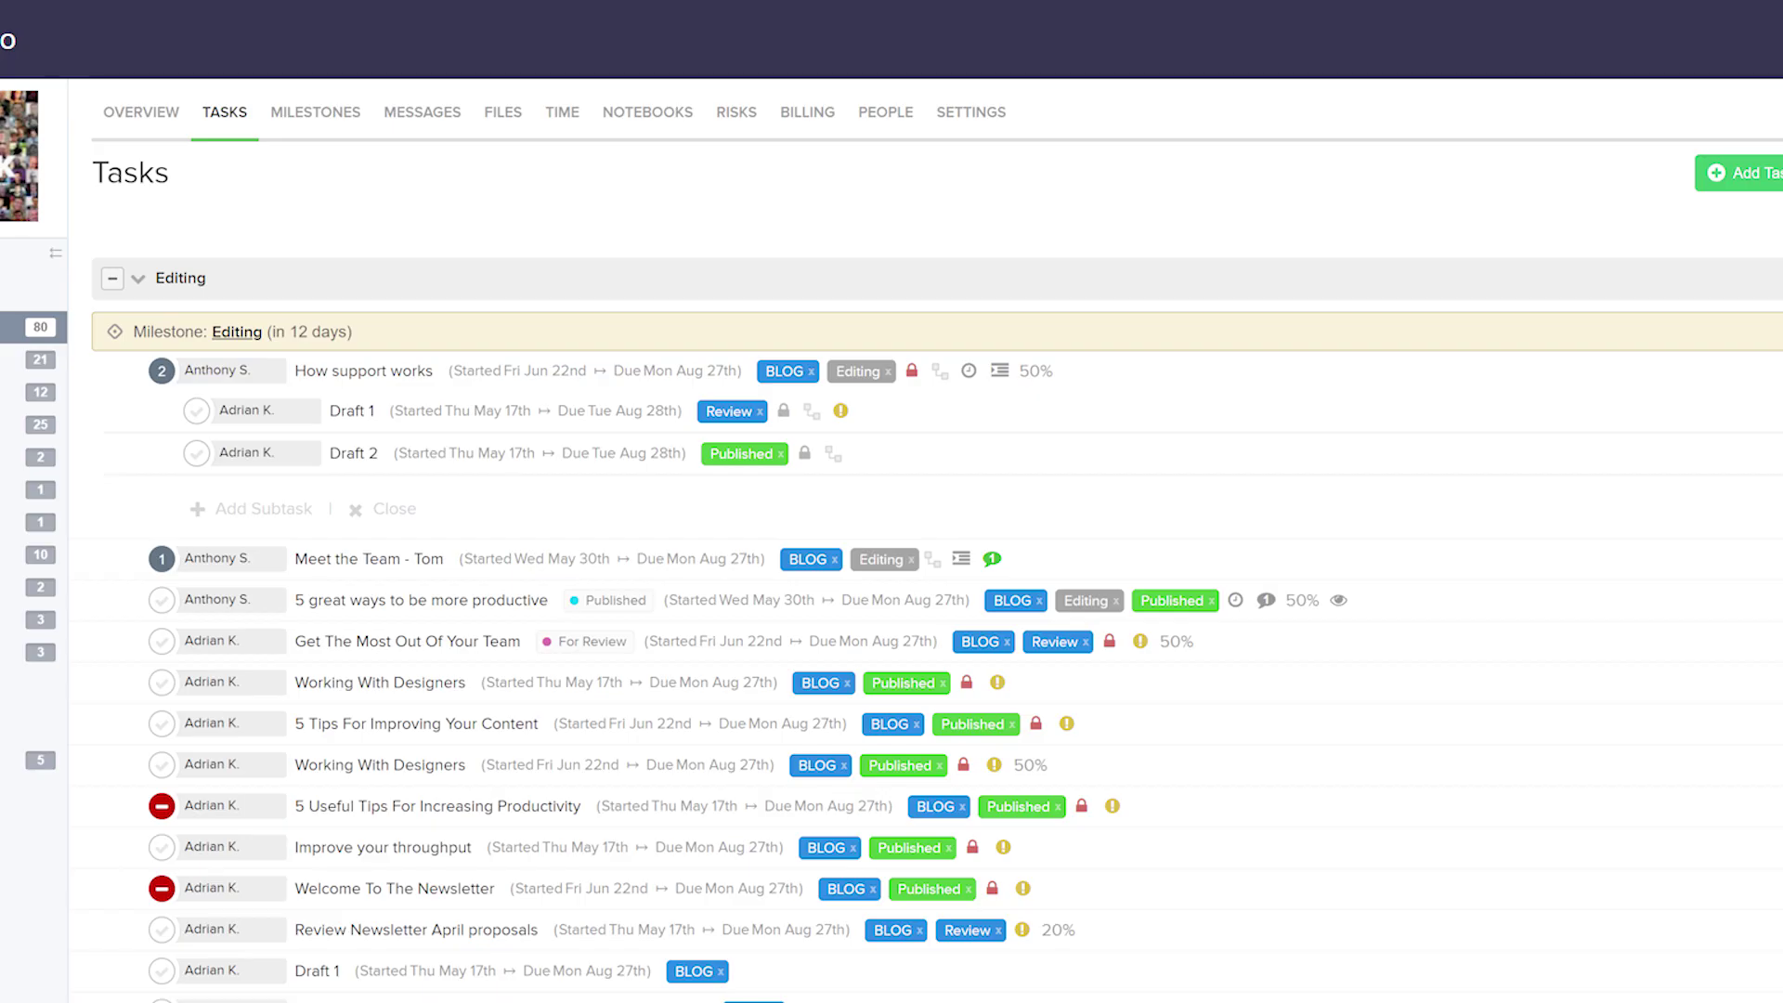